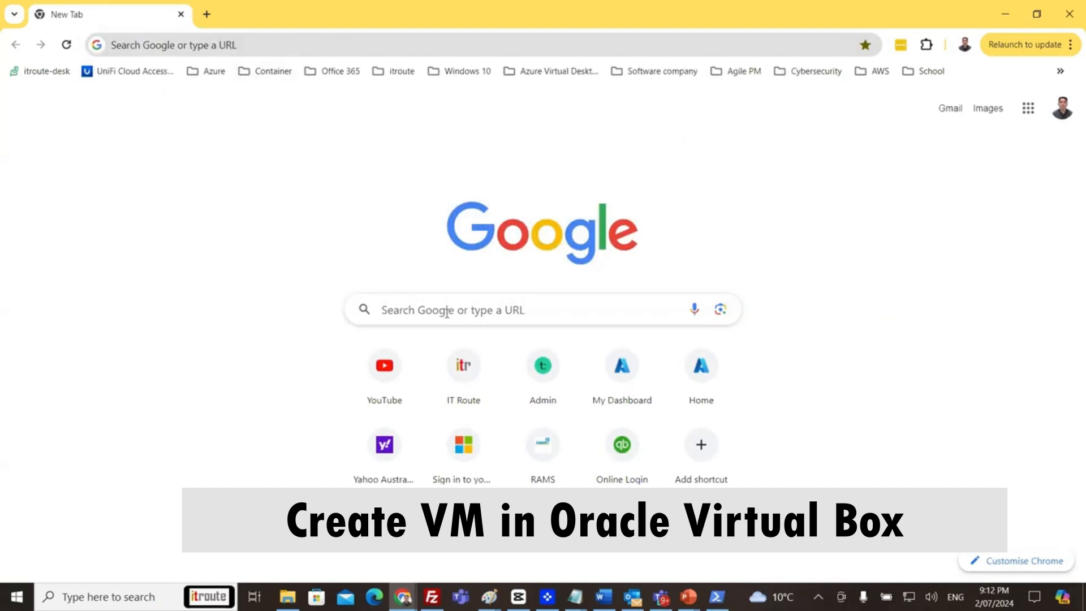
Search Google in Chrome for 'oracle virtualbox download' using the suggested query.
click(348, 49)
text(ora)
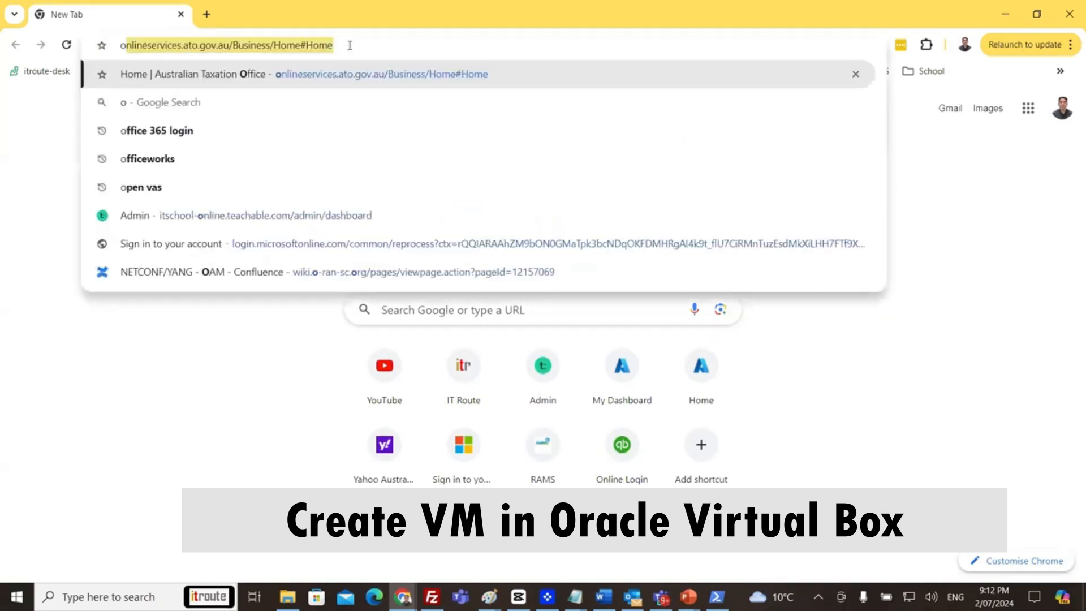
text(cle vi)
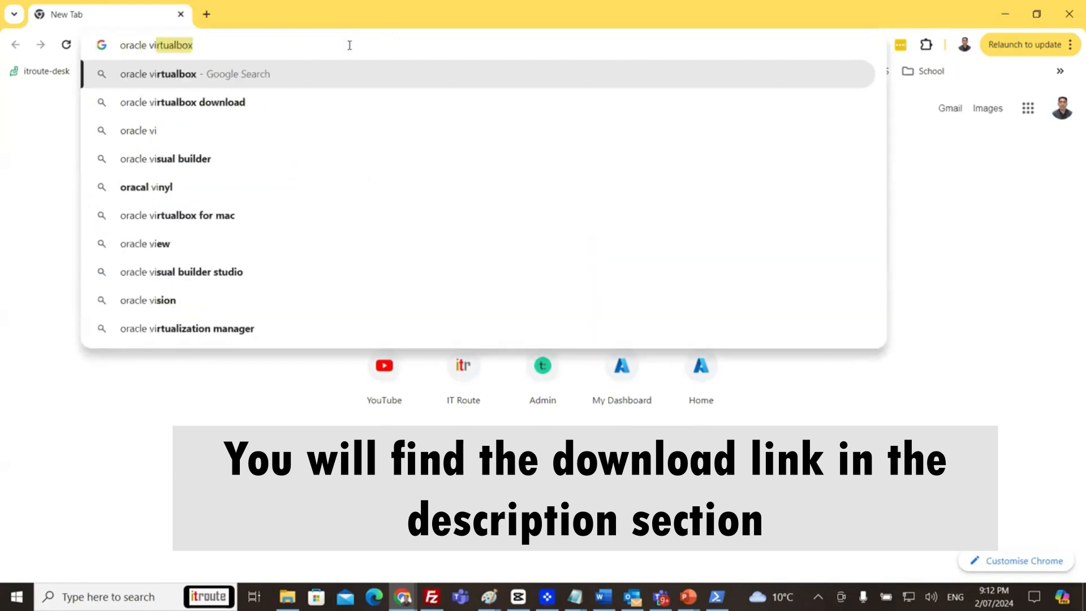
click(258, 102)
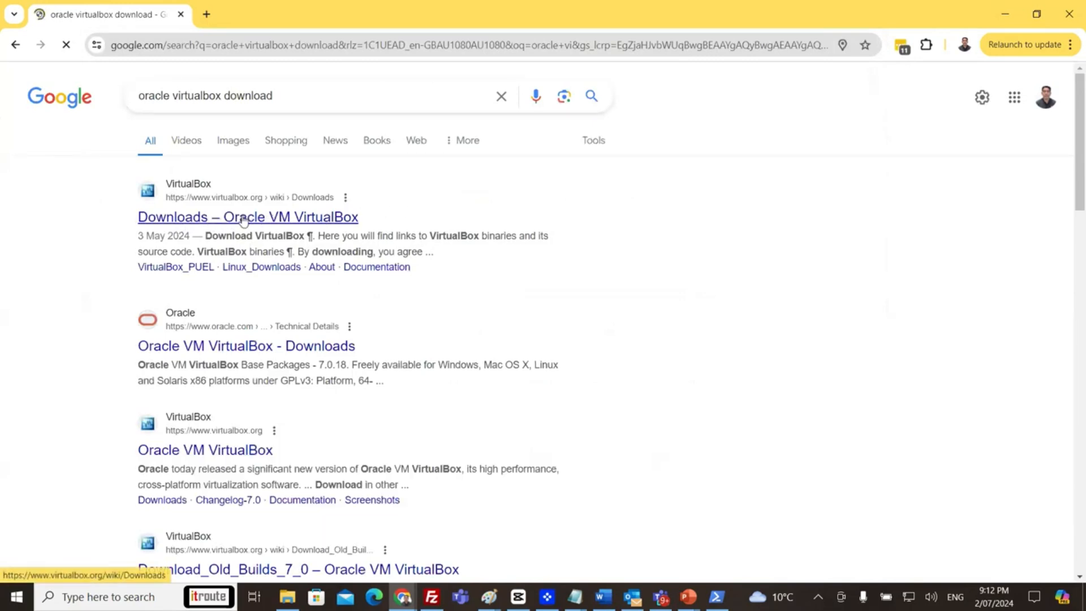
Download the VirtualBox 7.0.18 Windows hosts installer from virtualbox.org into the Downloads folder.
click(243, 220)
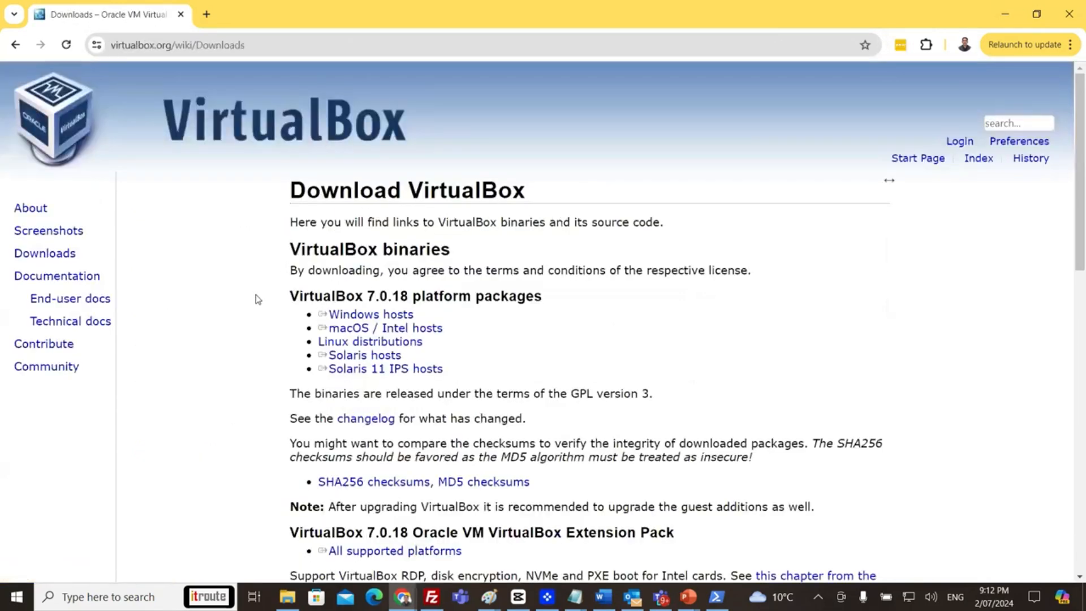
click(396, 318)
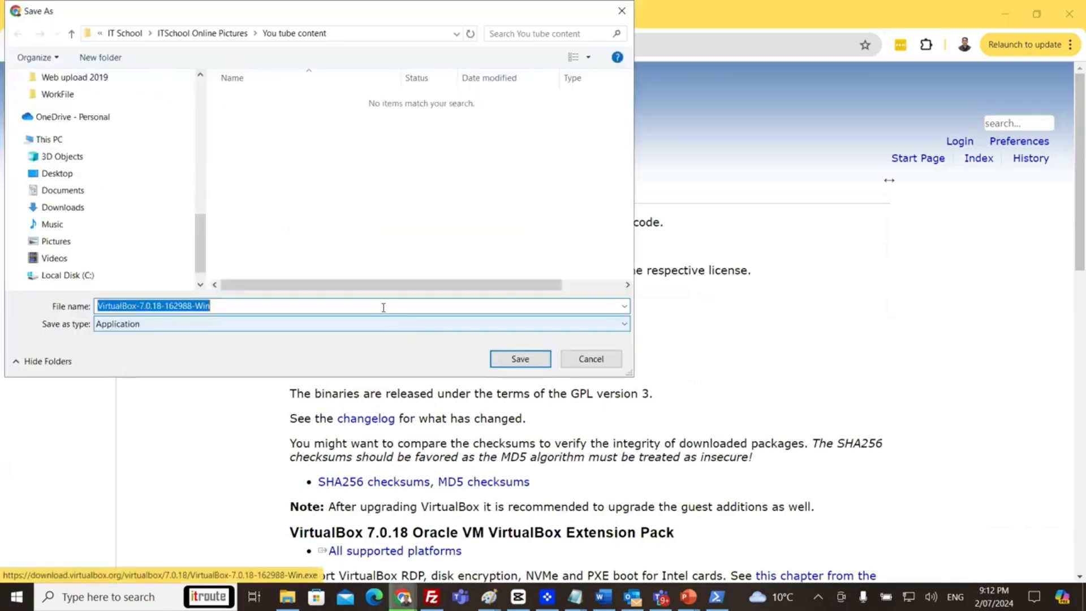
scroll(200, 242, up, 10)
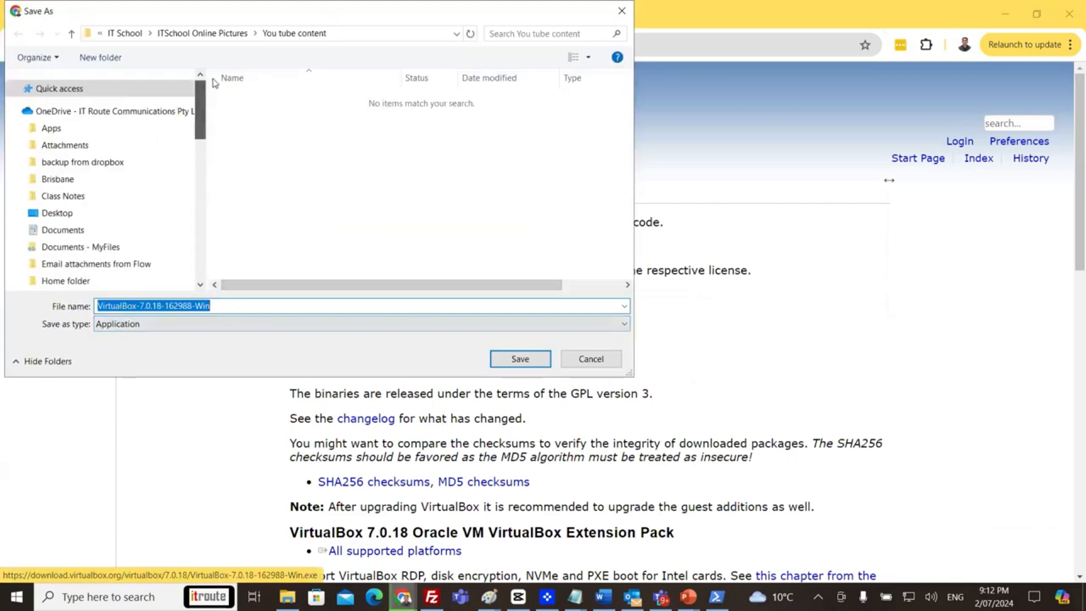
scroll(79, 192, down, 1)
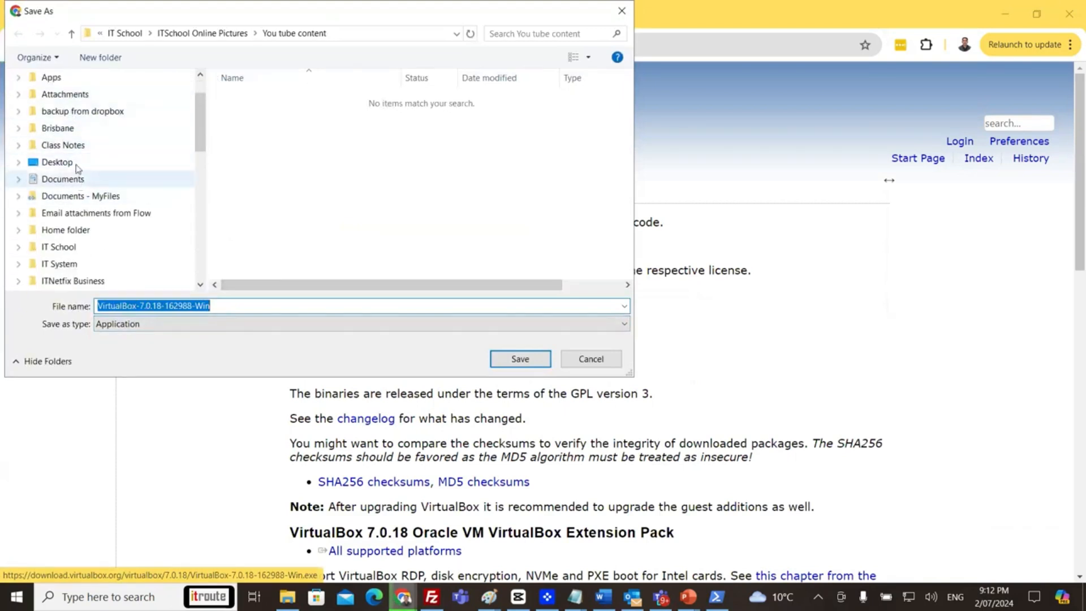
scroll(90, 184, down, 1)
scroll(94, 183, down, 6)
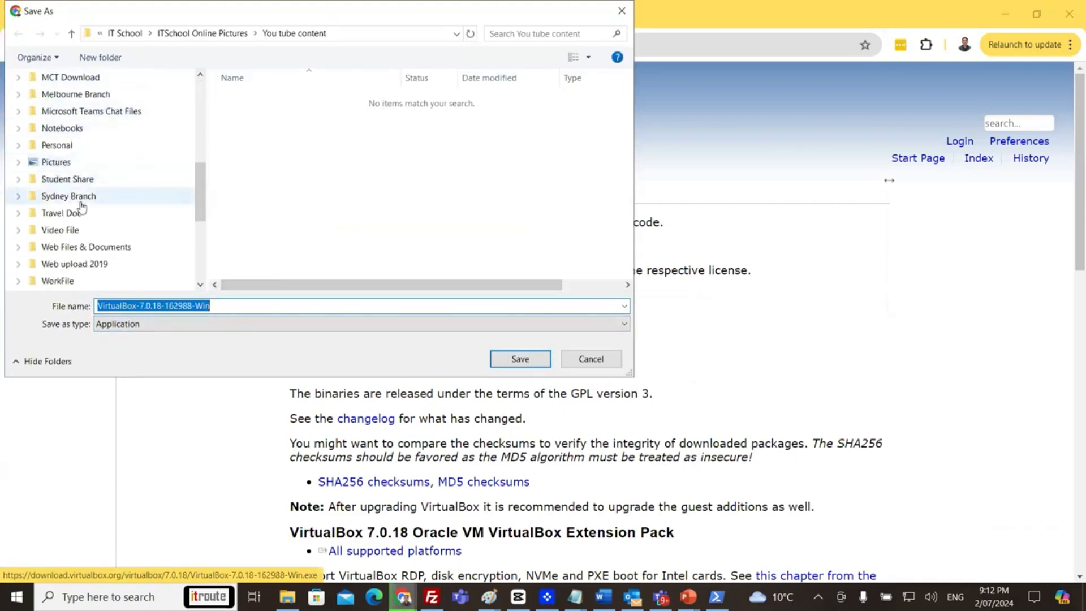
scroll(74, 248, down, 1)
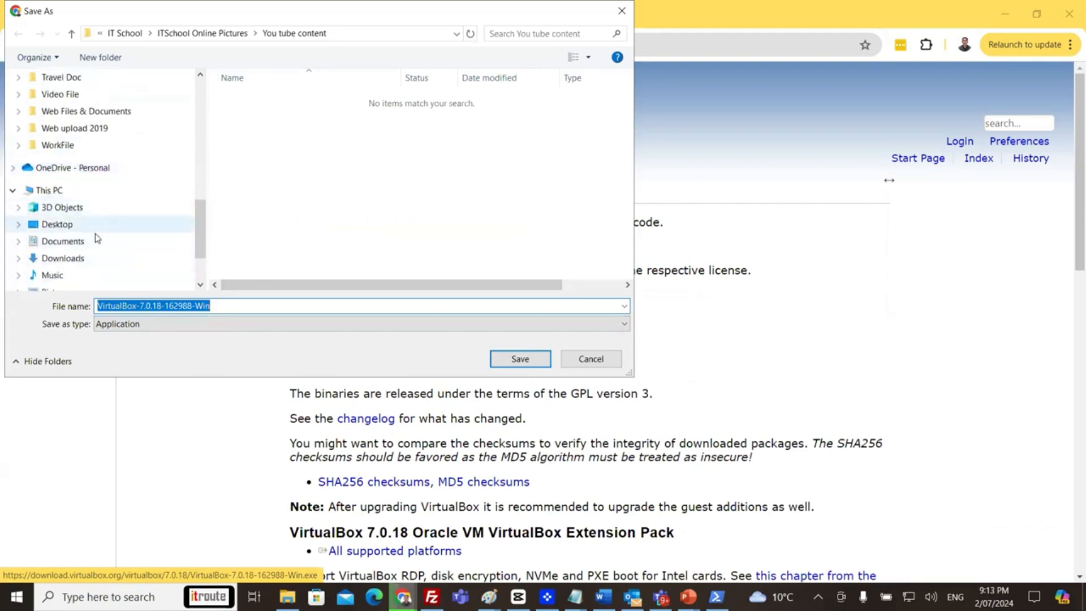
click(113, 260)
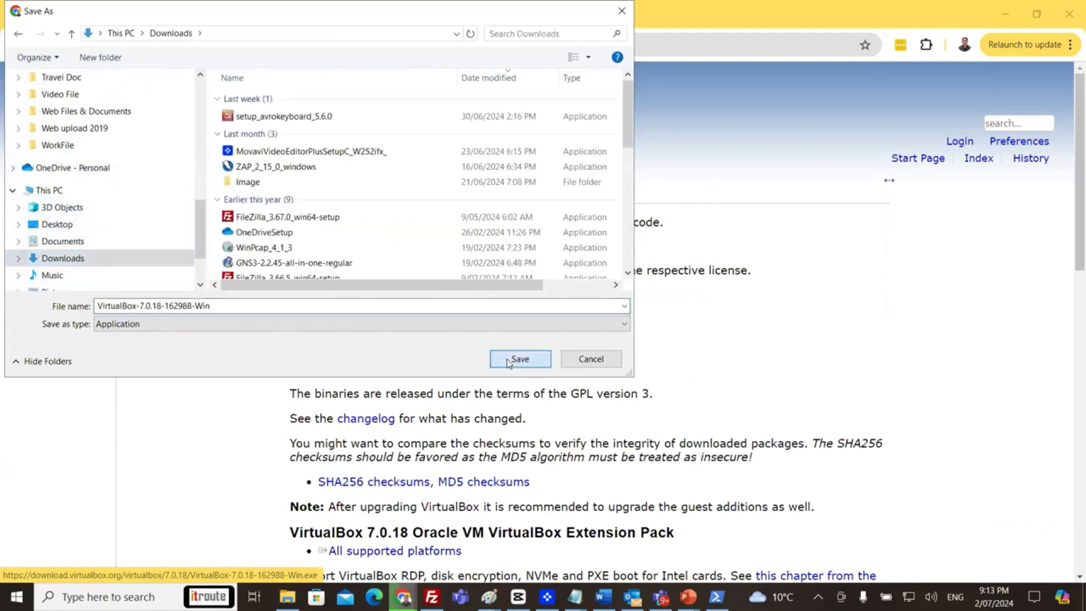
click(509, 359)
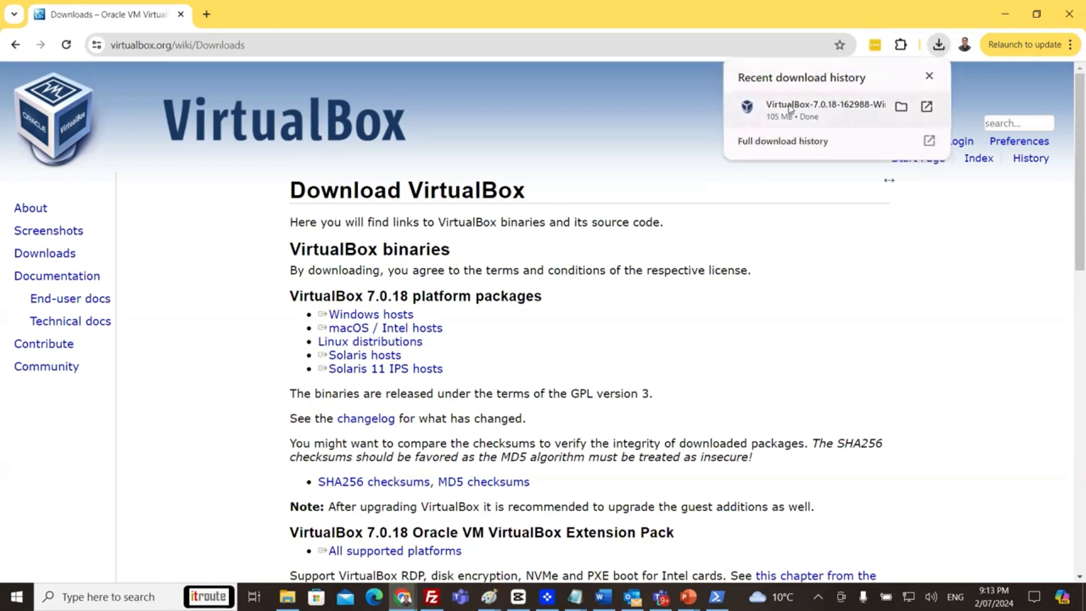
Run the downloaded VirtualBox installer, approve the UAC prompt, and pass the welcome page.
click(785, 107)
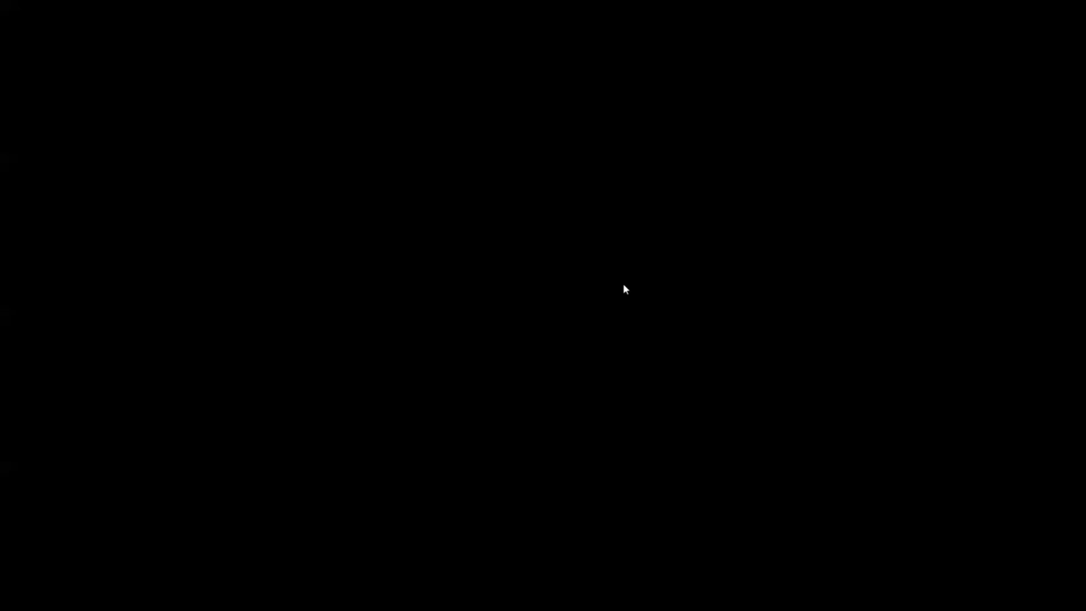
click(478, 382)
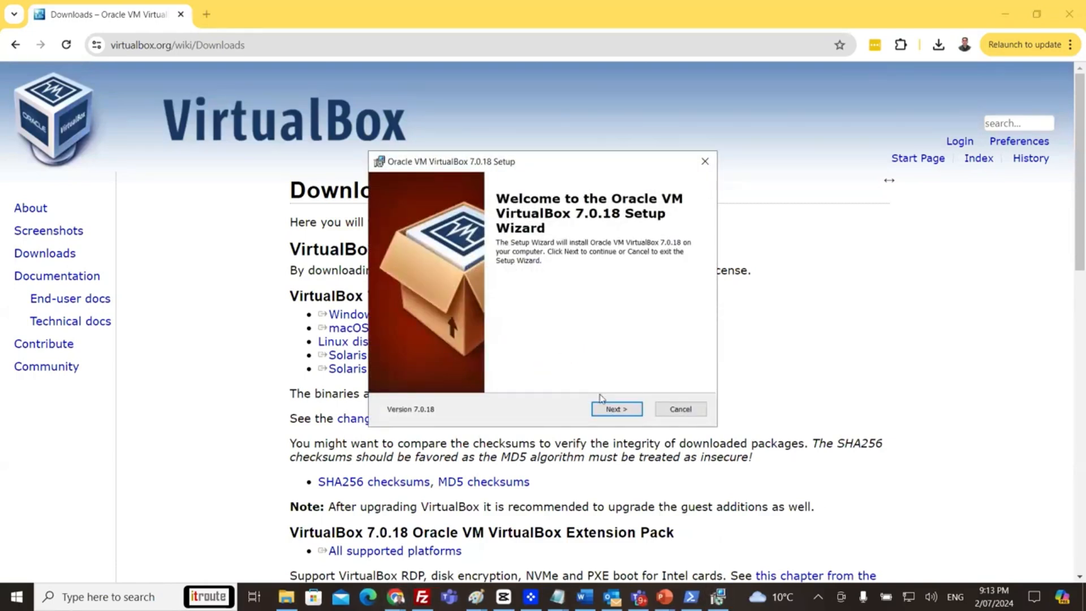
click(611, 407)
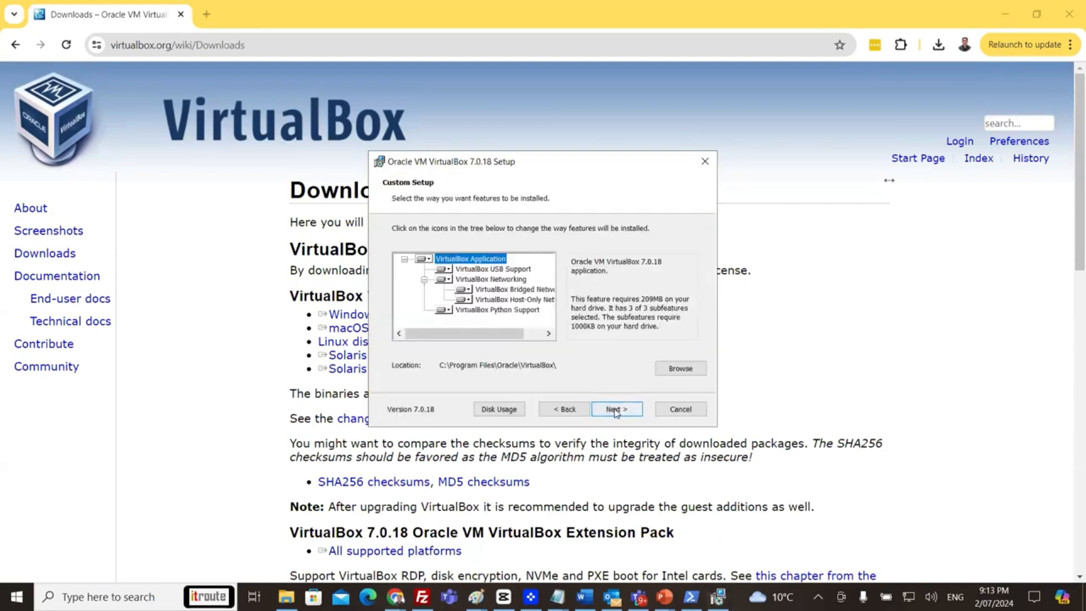
Install VirtualBox 7.0.18 with default features, accepting the network and Python dependency warnings.
click(615, 411)
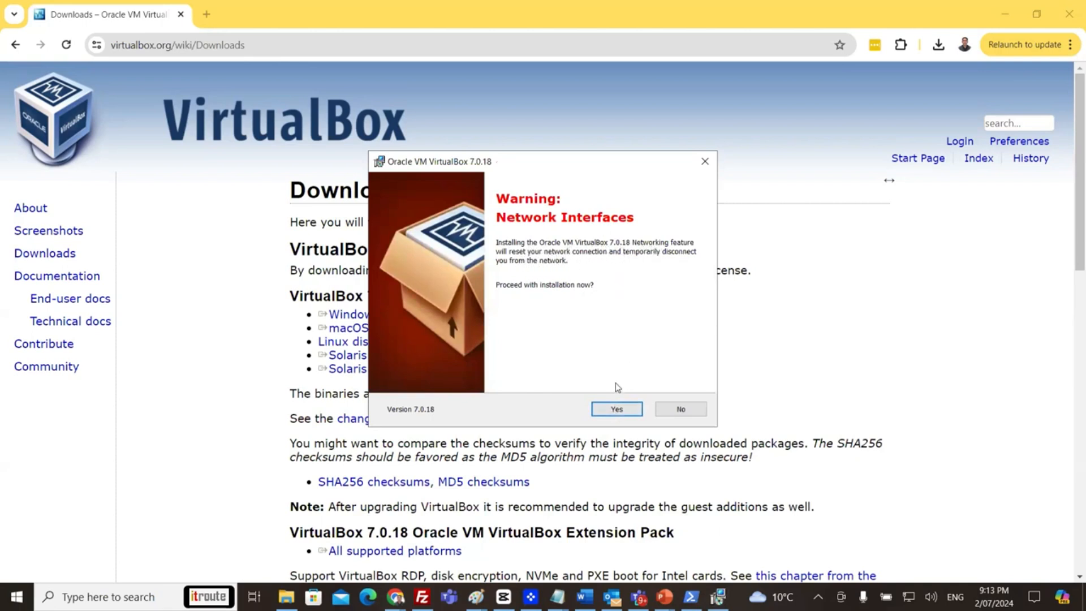
click(610, 412)
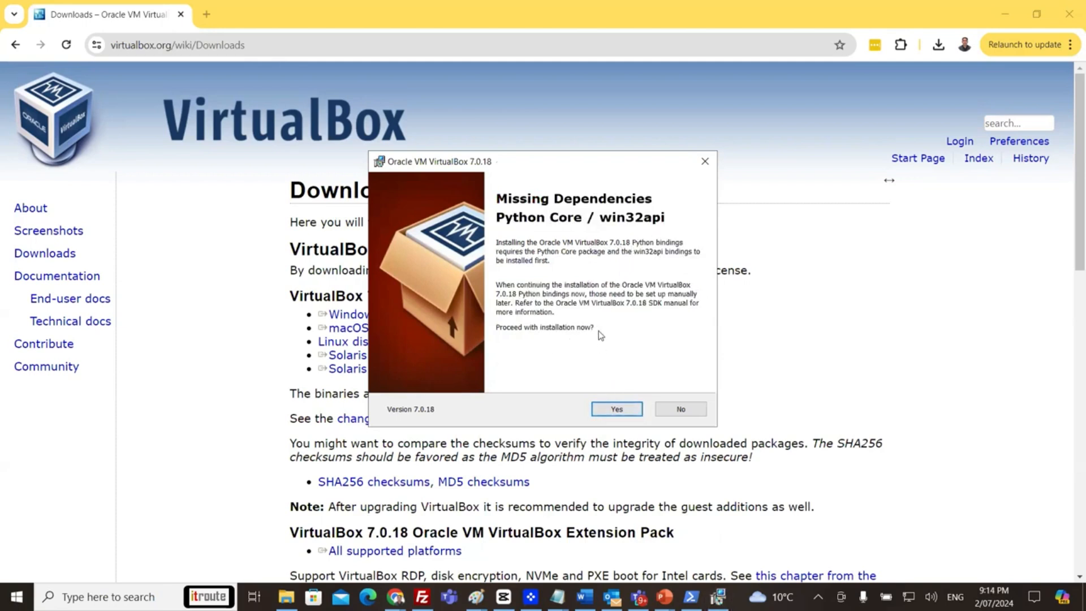
click(611, 409)
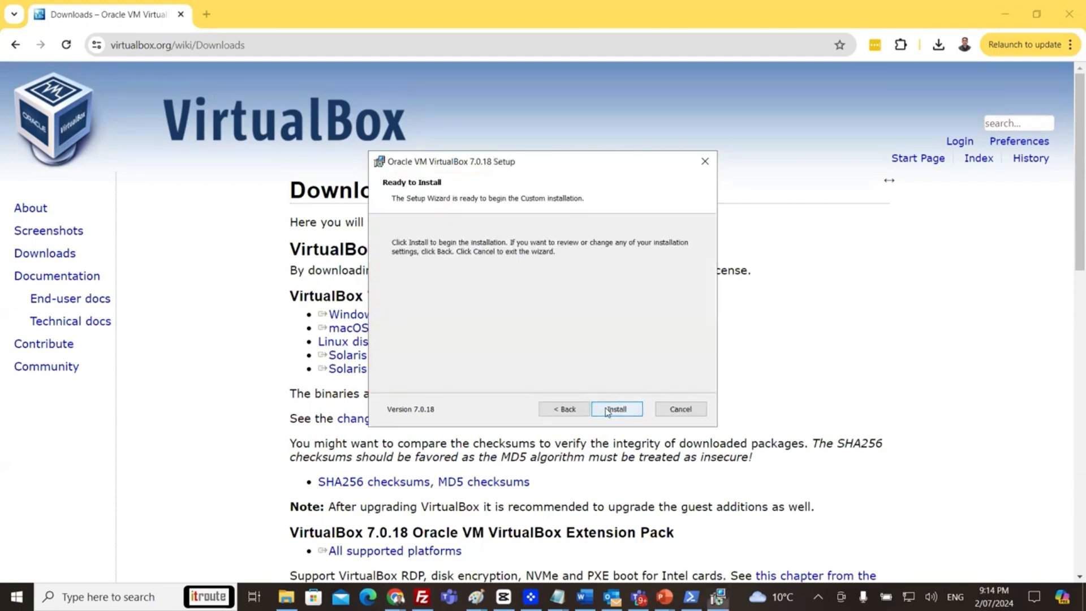
click(614, 410)
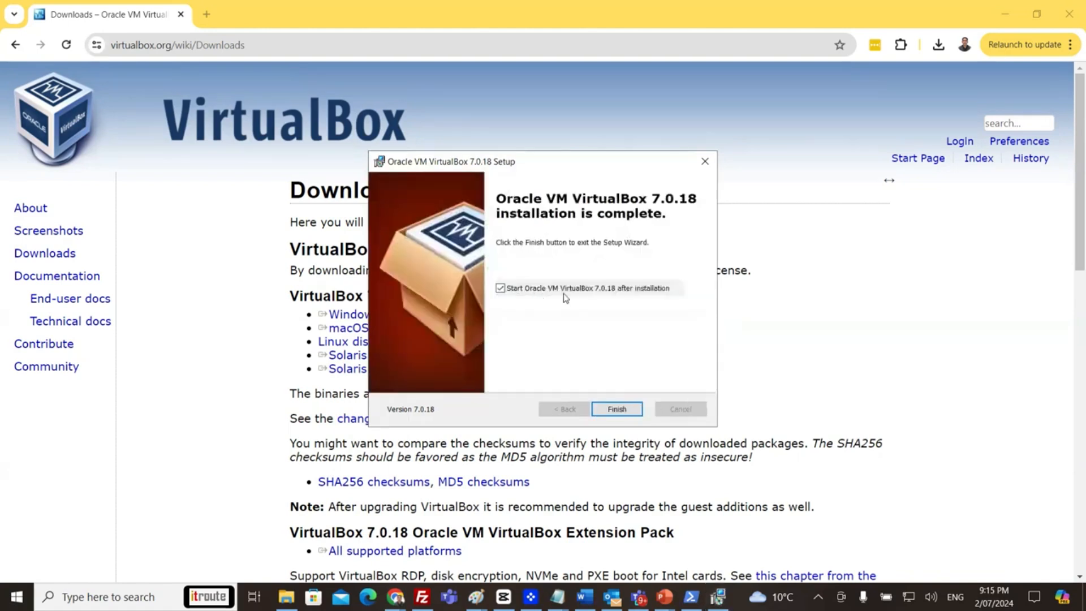
Finish setup to launch VirtualBox Manager, shift its window left, and start a new machine.
click(617, 409)
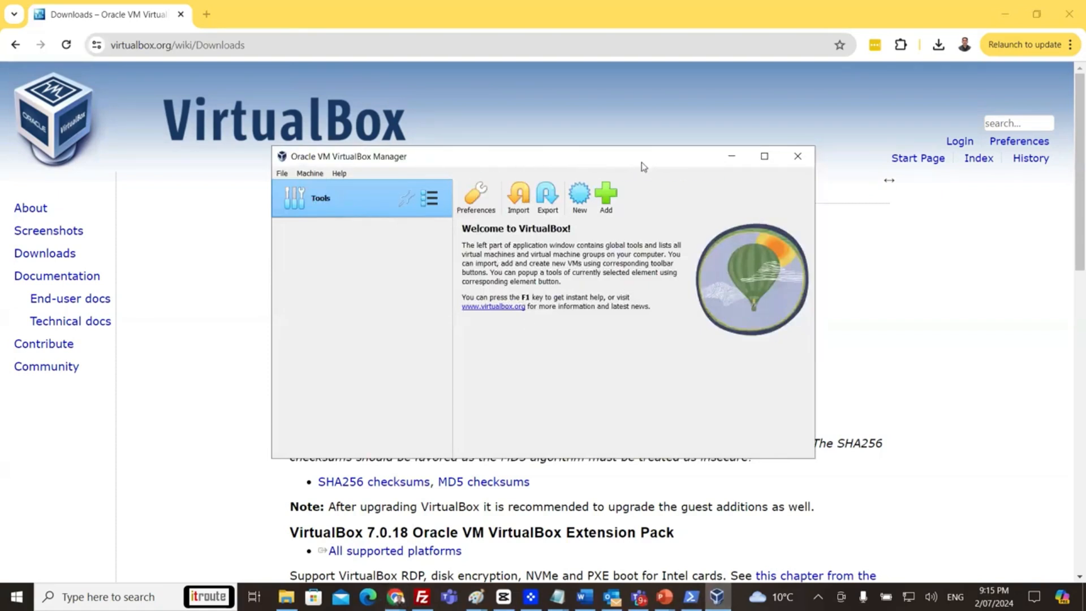
drag(643, 165, 648, 159)
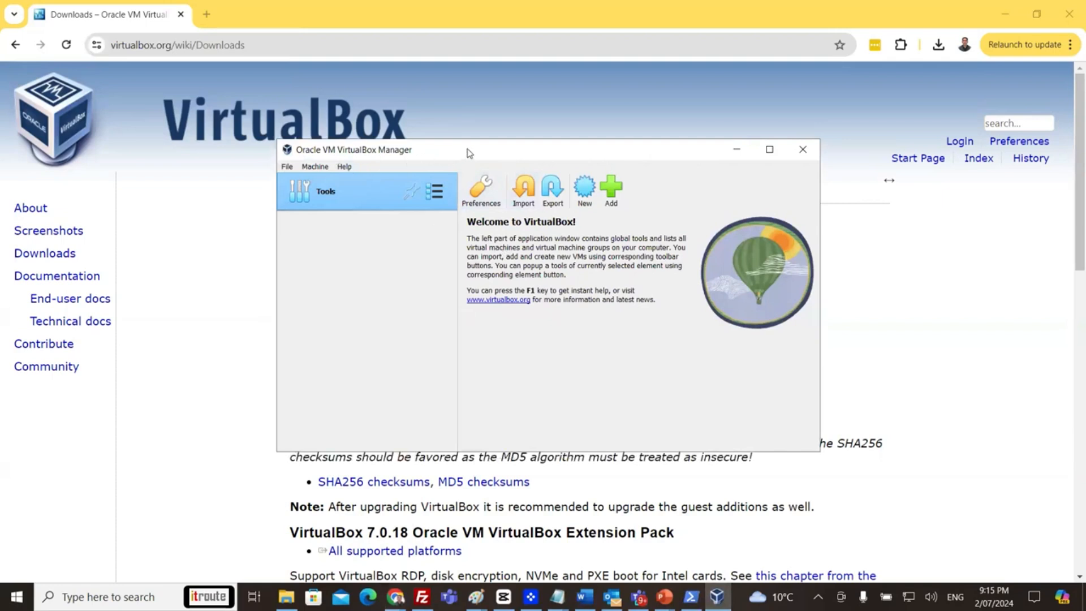
drag(457, 156, 423, 165)
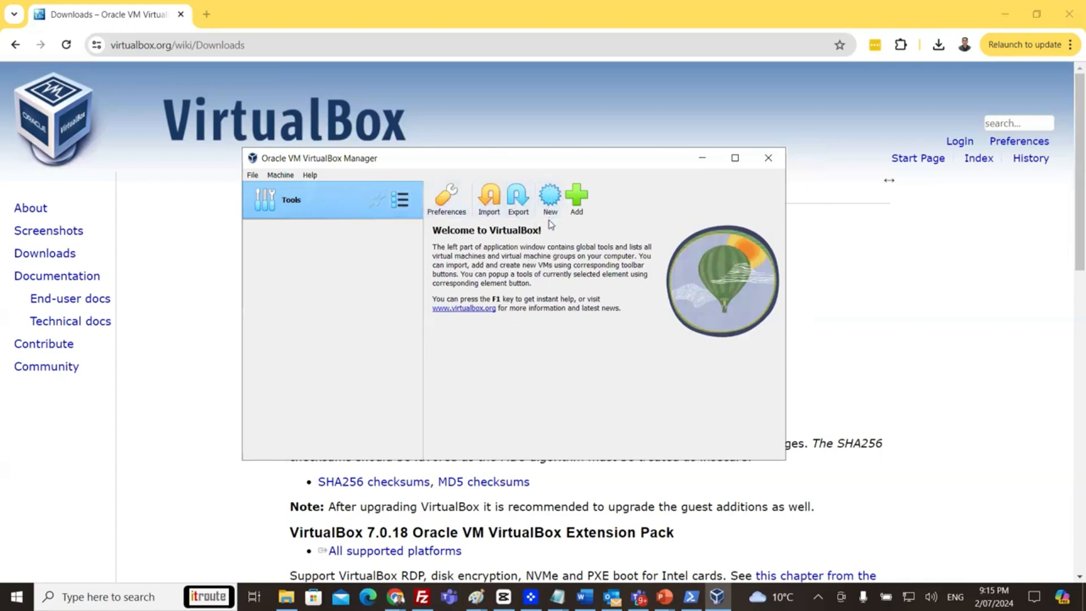
click(552, 202)
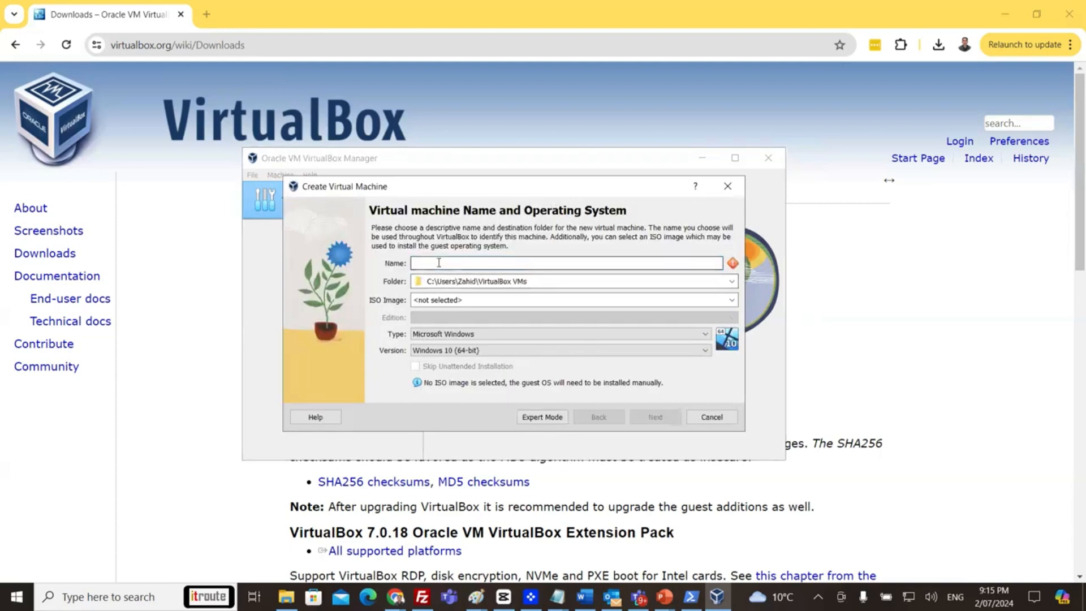
Enter ZVM1 as the new virtual machine's name.
text(ZVM1)
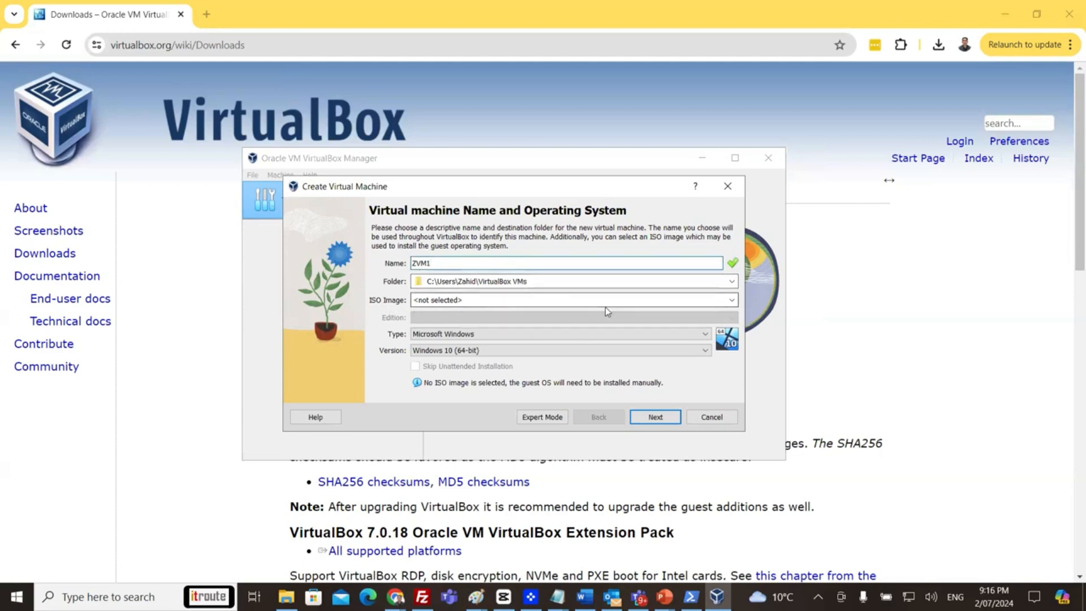
Attach the SERVER_2022_EVAL_x64FRE_en-us ISO from the Download zz iso folder.
click(732, 300)
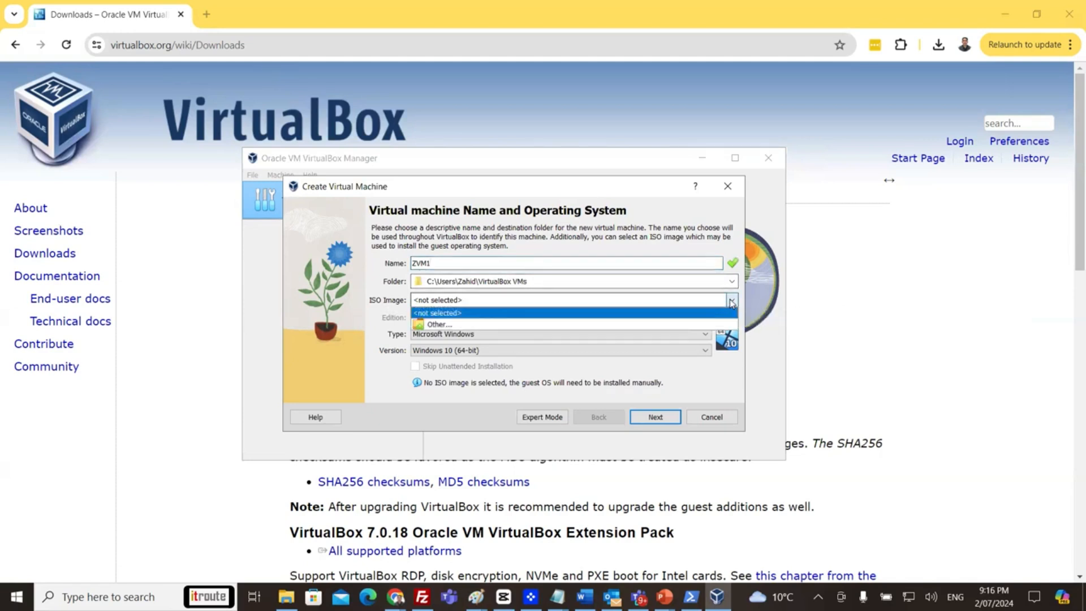
click(432, 325)
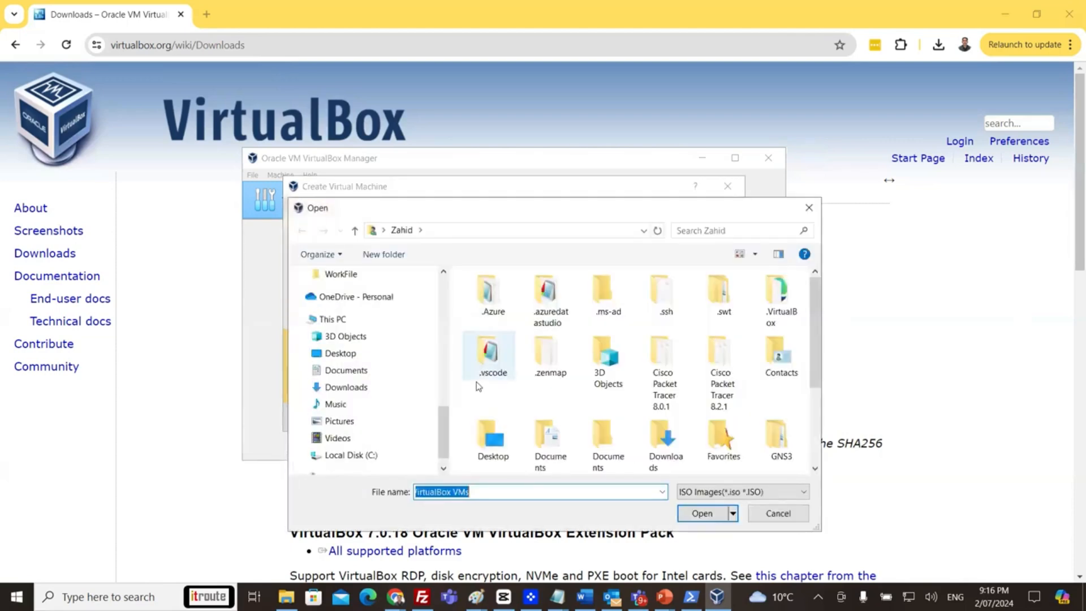
click(368, 353)
click(367, 353)
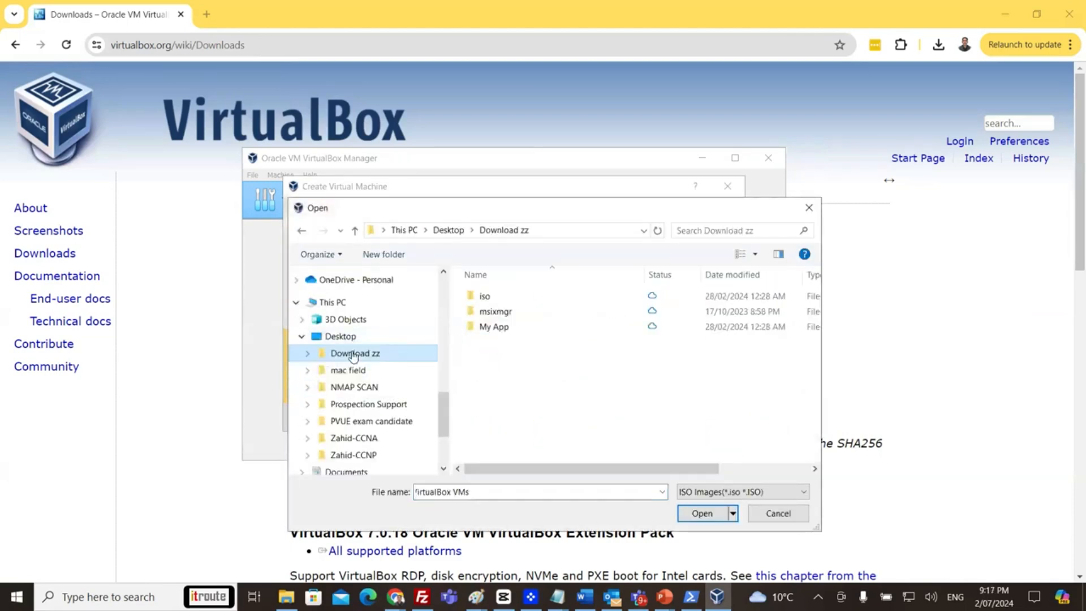
double_click(486, 296)
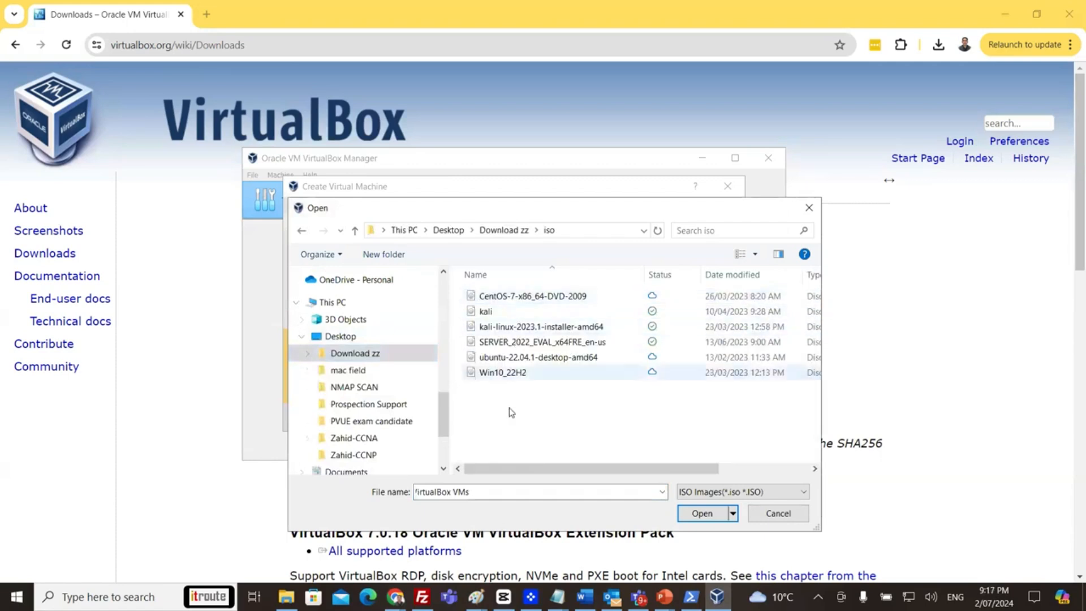
click(548, 345)
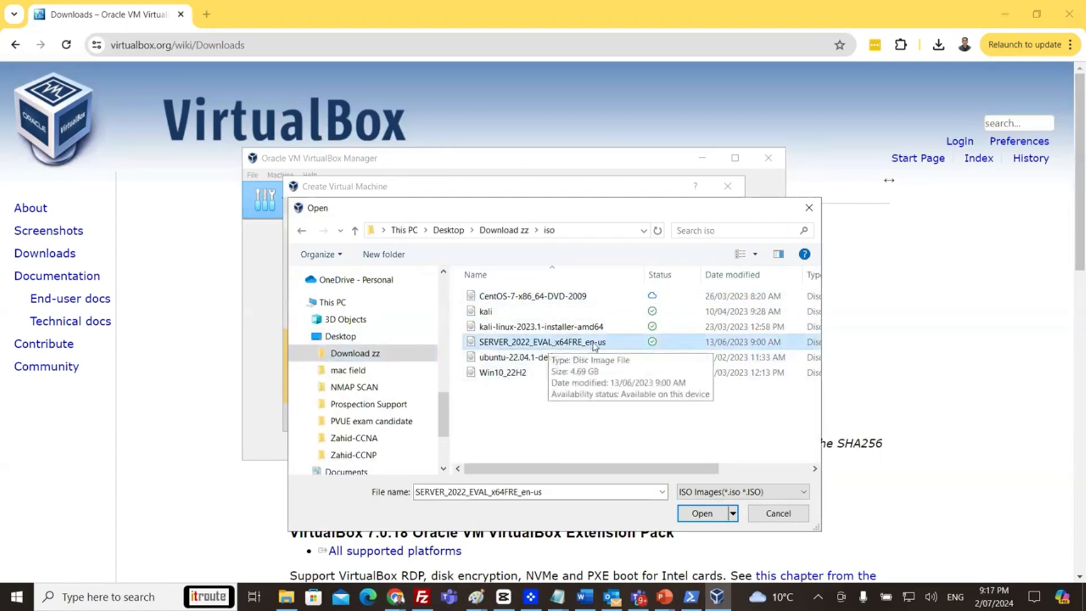
click(702, 517)
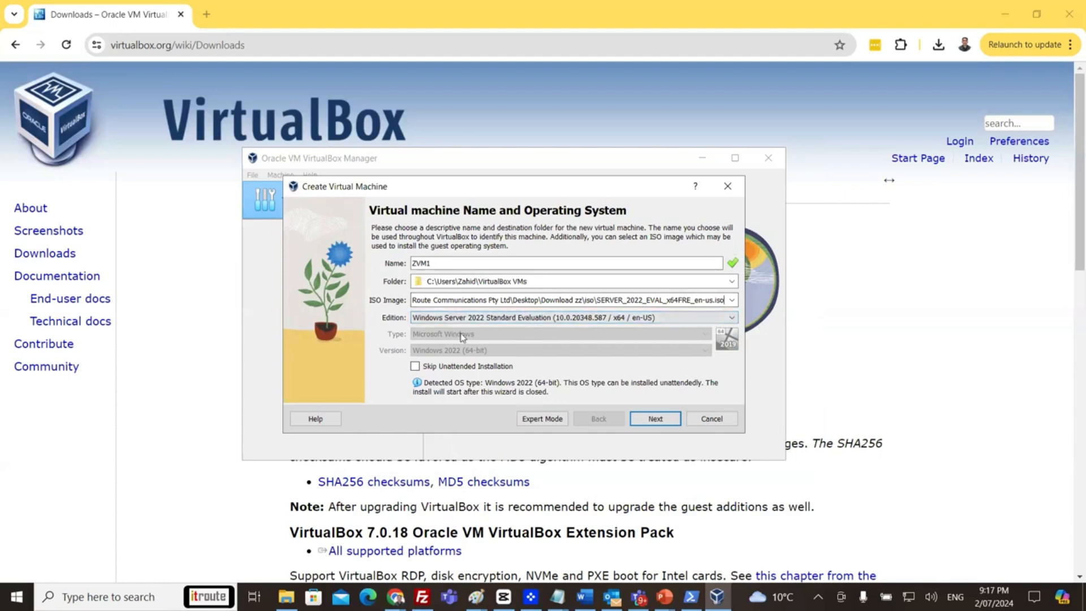
Choose the Standard Desktop Experience edition, skip unattended installation, and continue to Hardware.
click(634, 320)
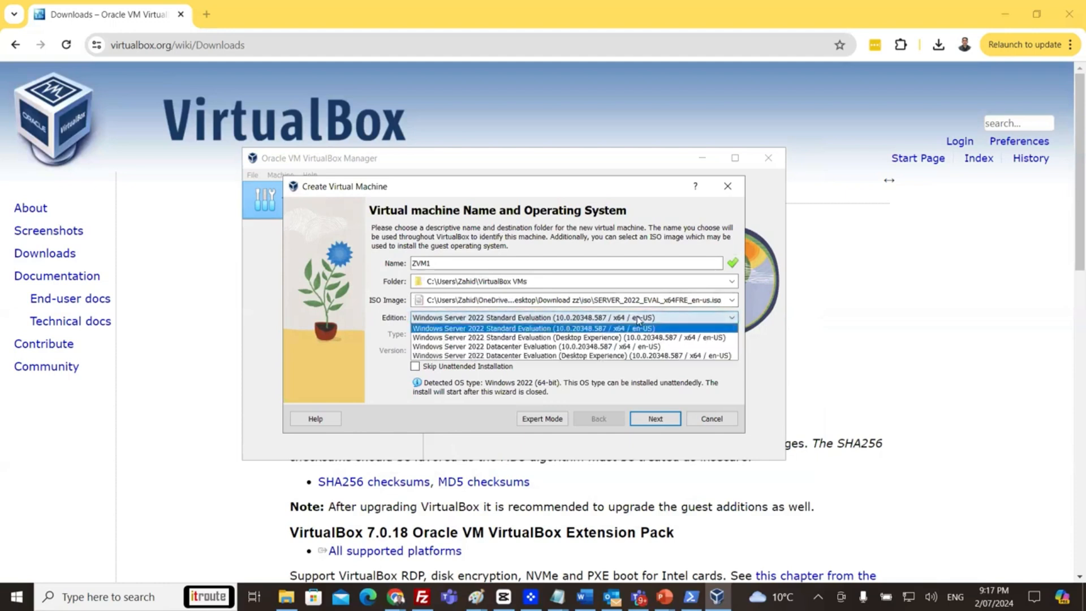
click(578, 337)
click(594, 322)
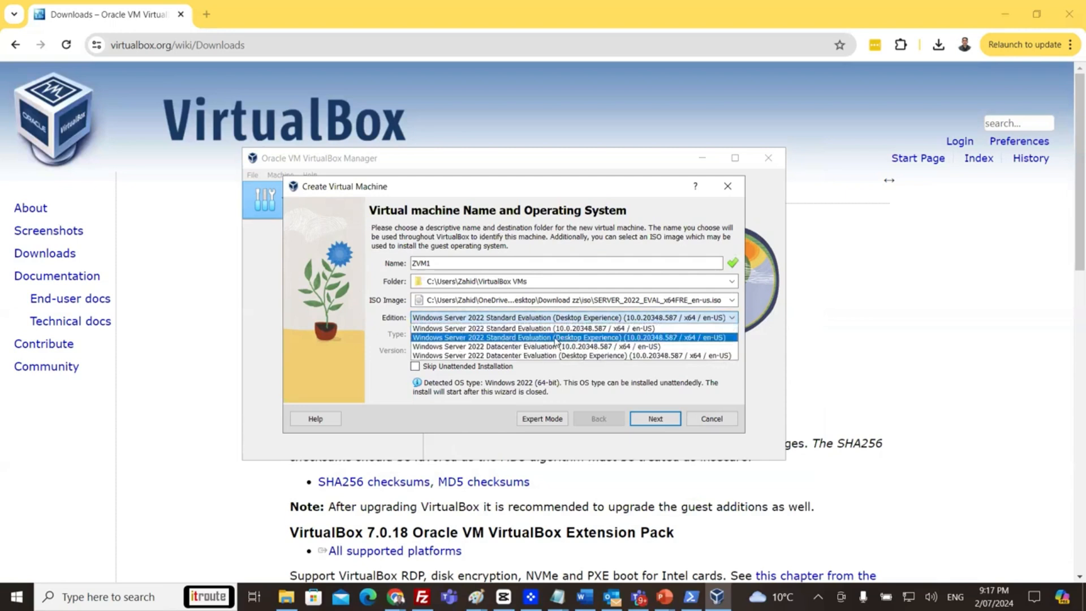
click(598, 340)
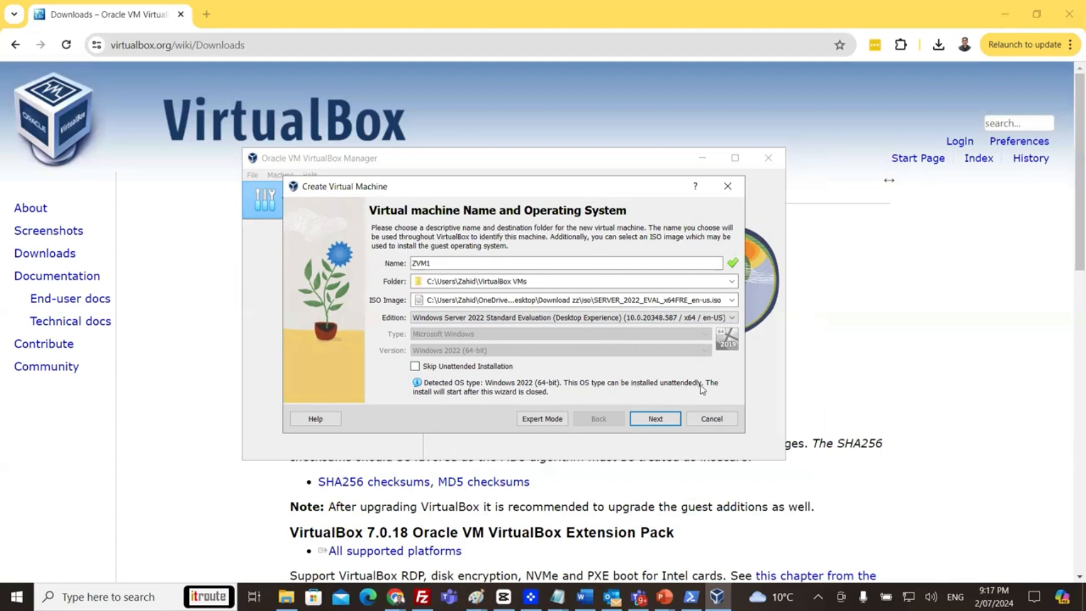
click(448, 369)
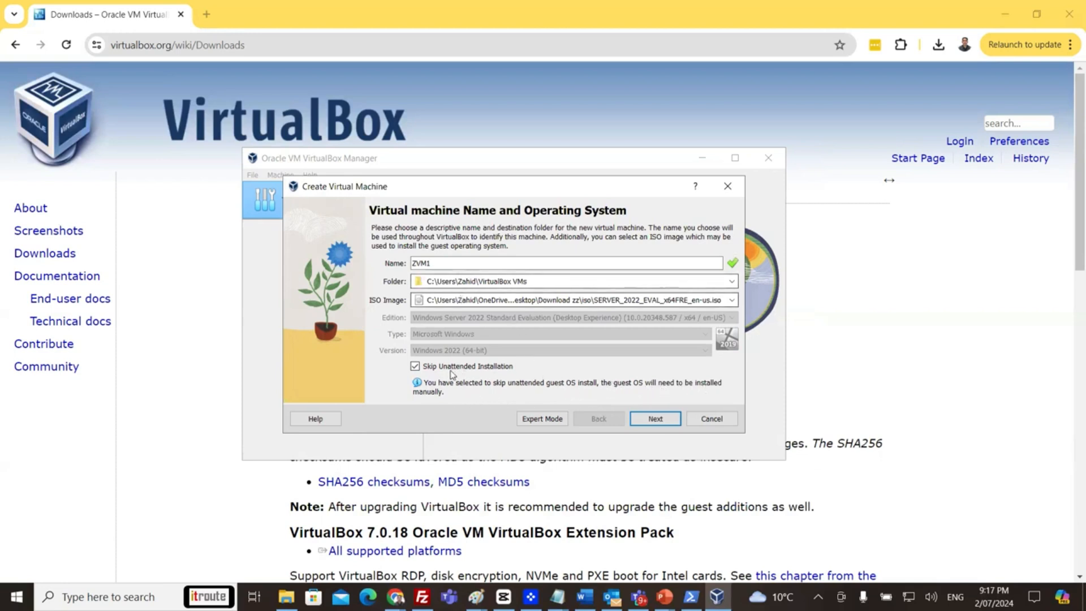
click(653, 420)
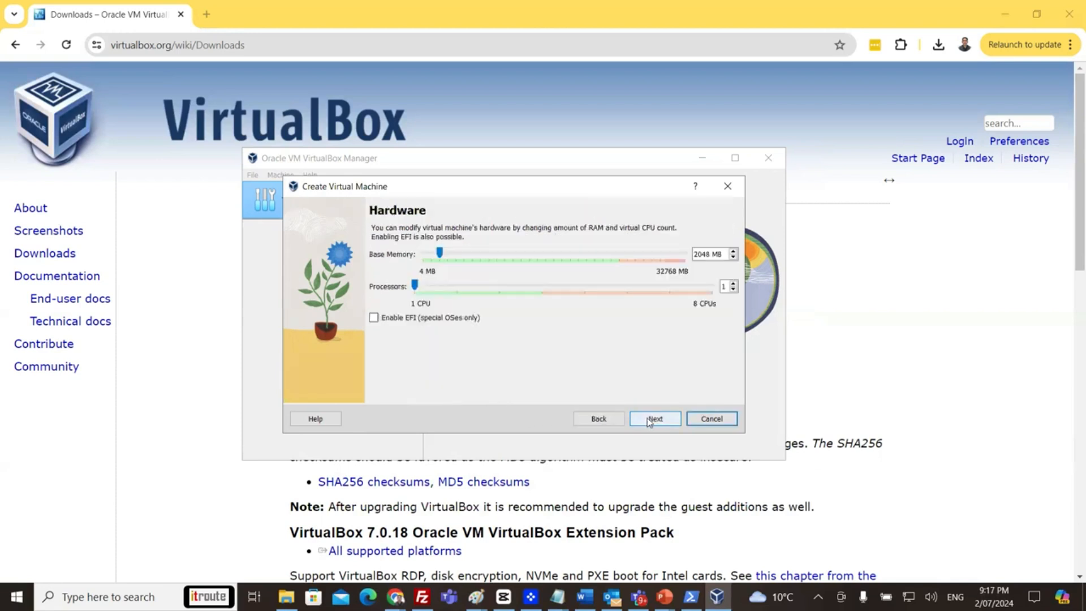
Raise the processor count to 4 CPUs, keeping 2048 MB memory, and continue.
click(733, 284)
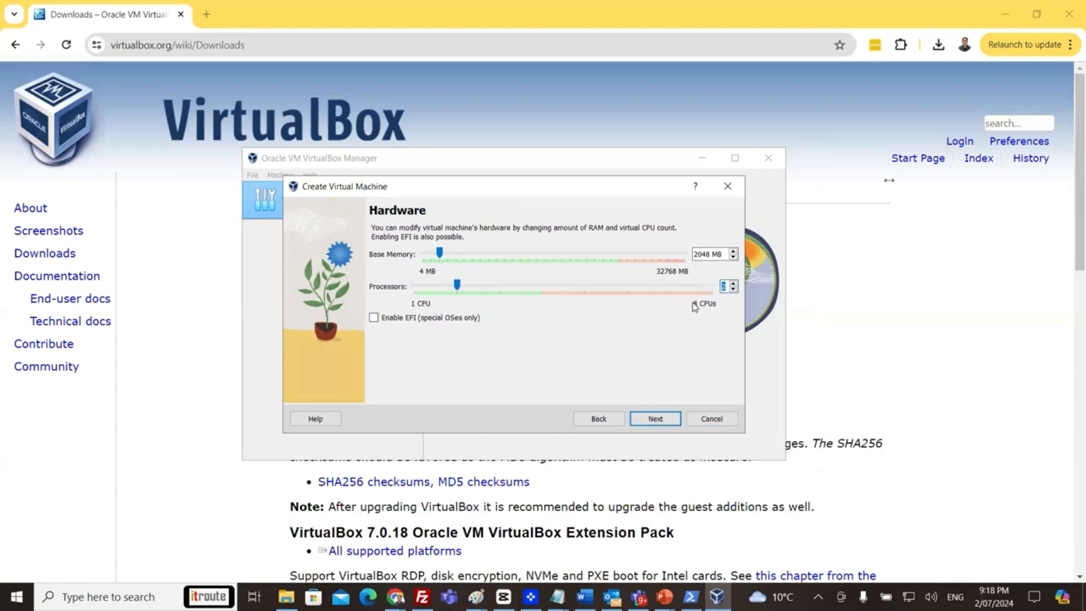
click(733, 284)
click(733, 284)
click(653, 419)
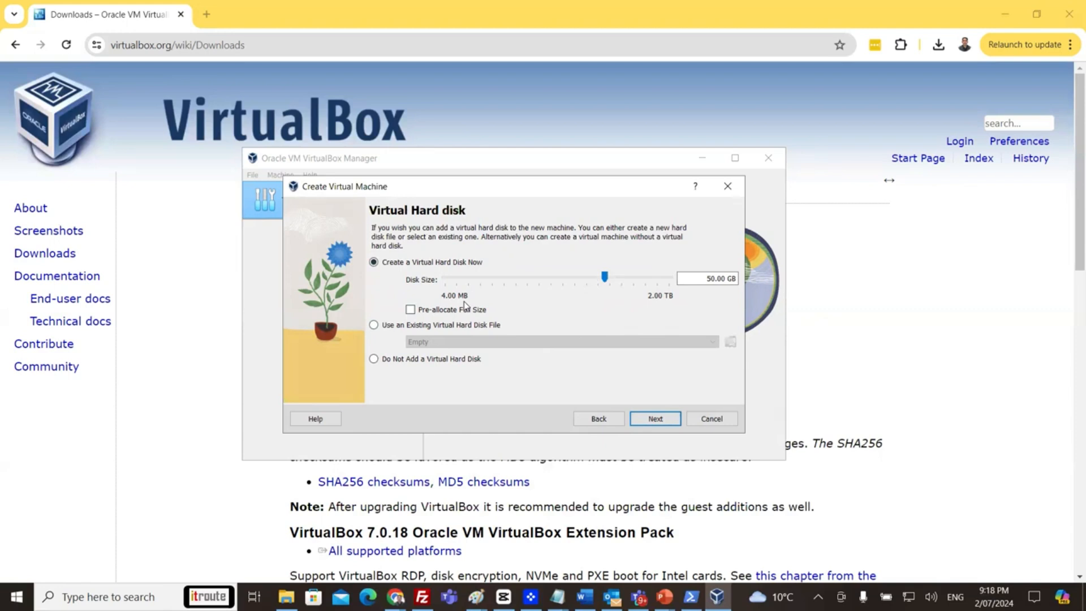
Keep the 50 GB virtual disk, review the summary, and finish creating ZVM1.
click(656, 420)
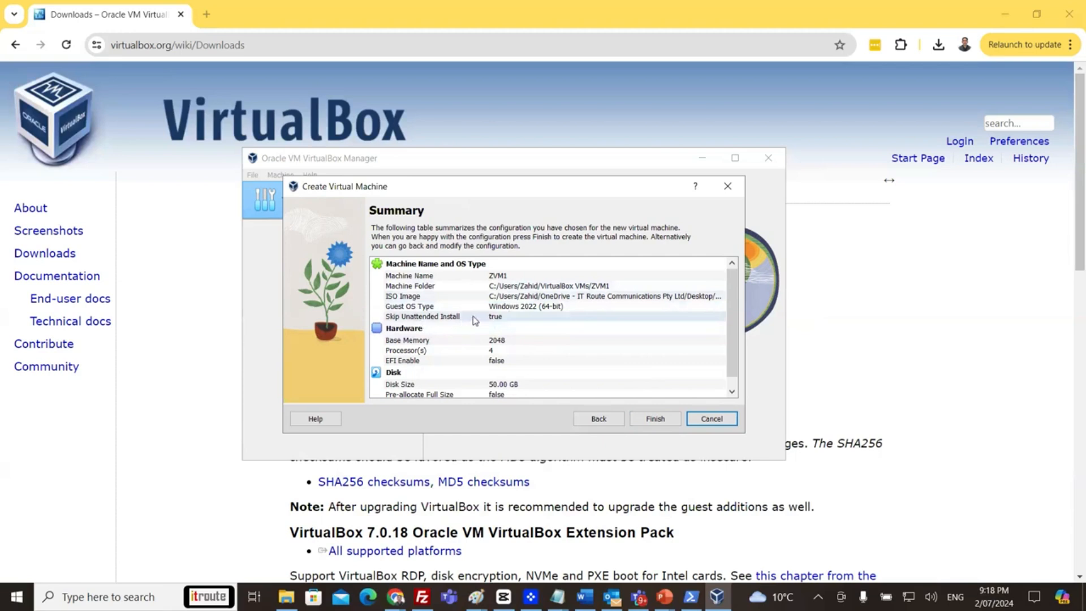
scroll(537, 331, down, 1)
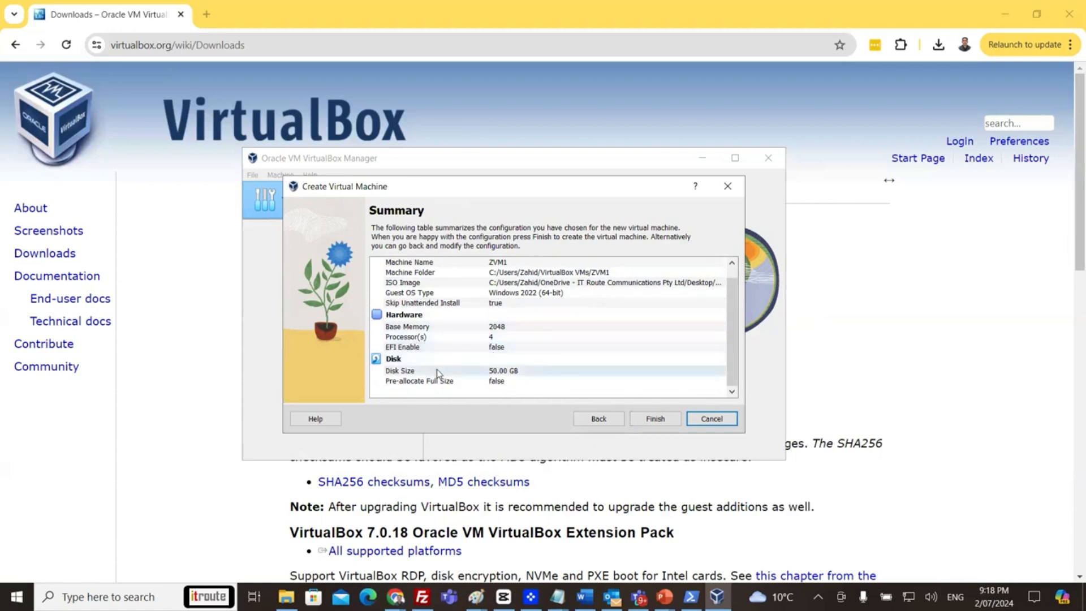
click(653, 420)
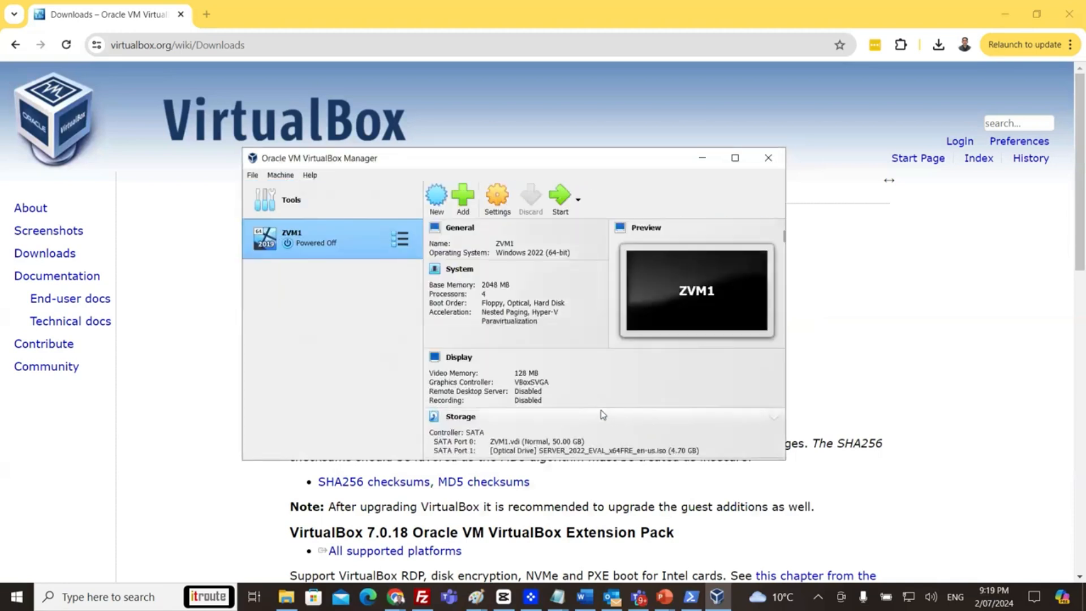
Review ZVM1's details pane, then boot ZVM1 into Windows Server setup.
scroll(597, 376, down, 3)
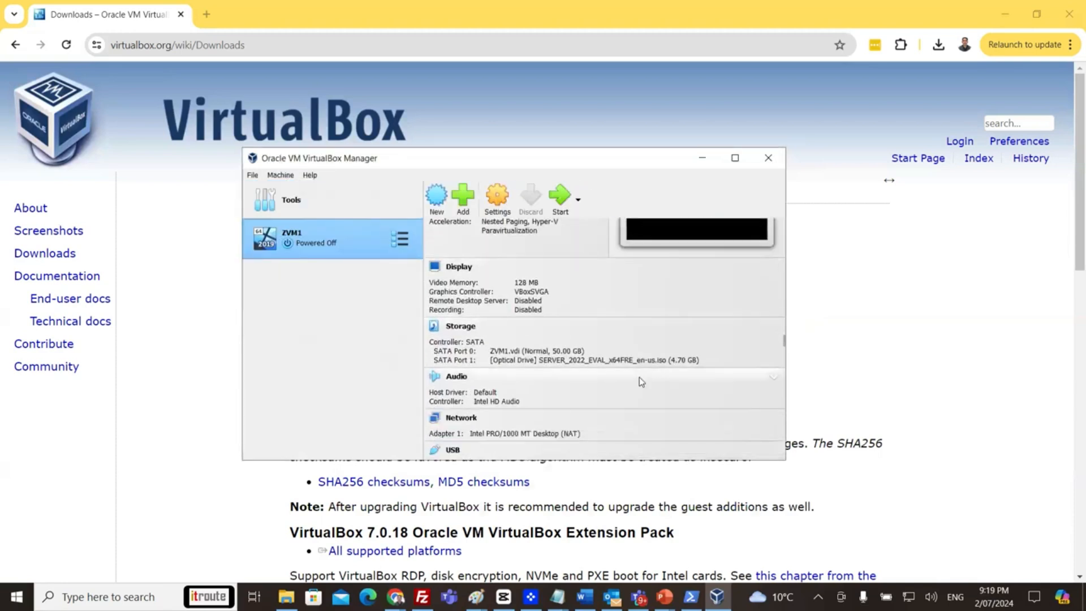
scroll(641, 382, down, 3)
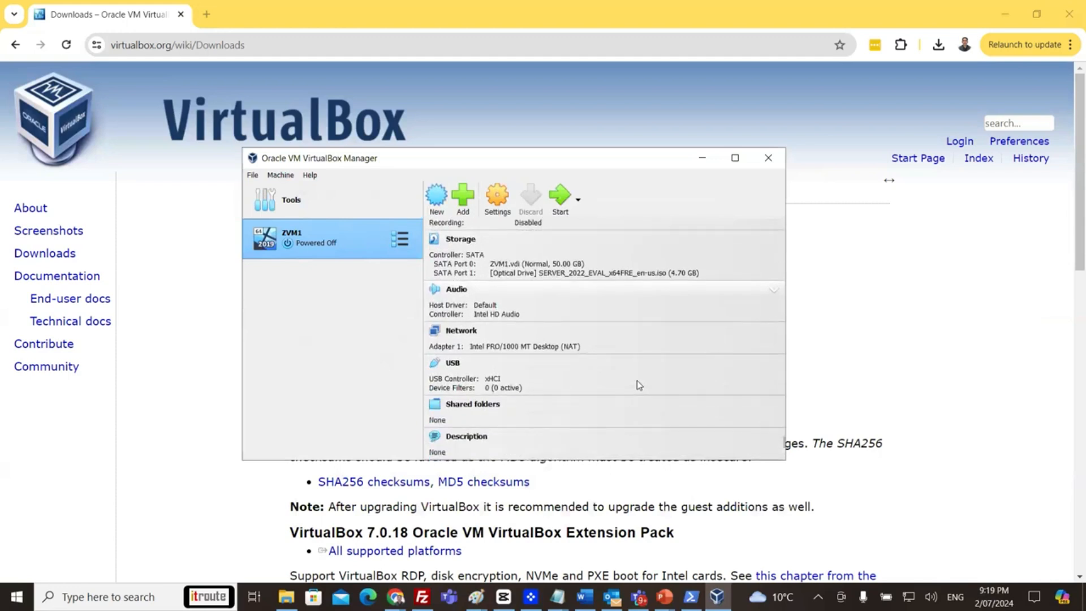
scroll(639, 385, up, 6)
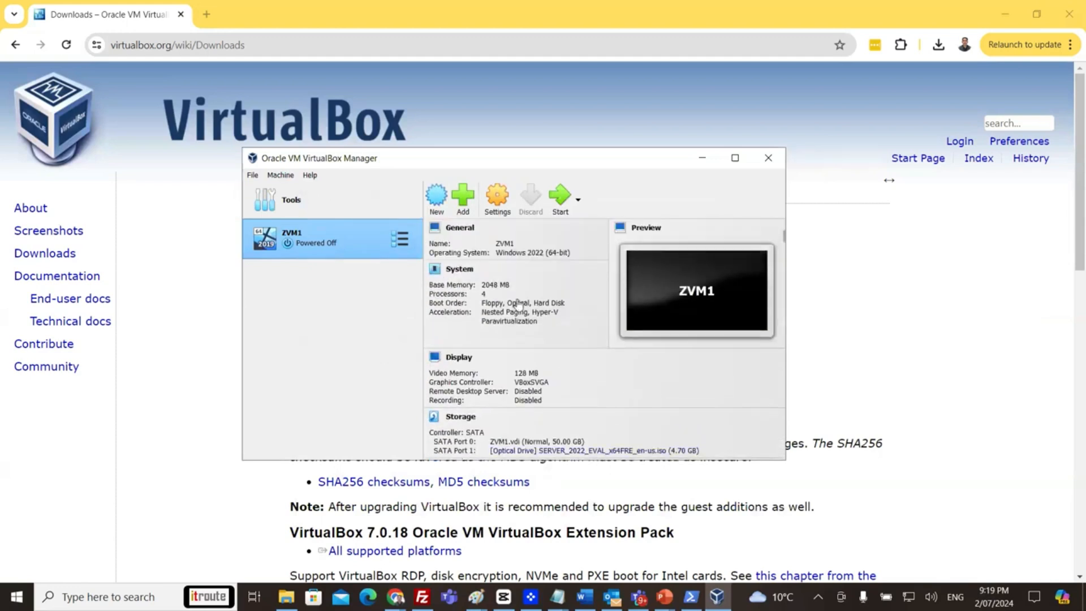
double_click(330, 242)
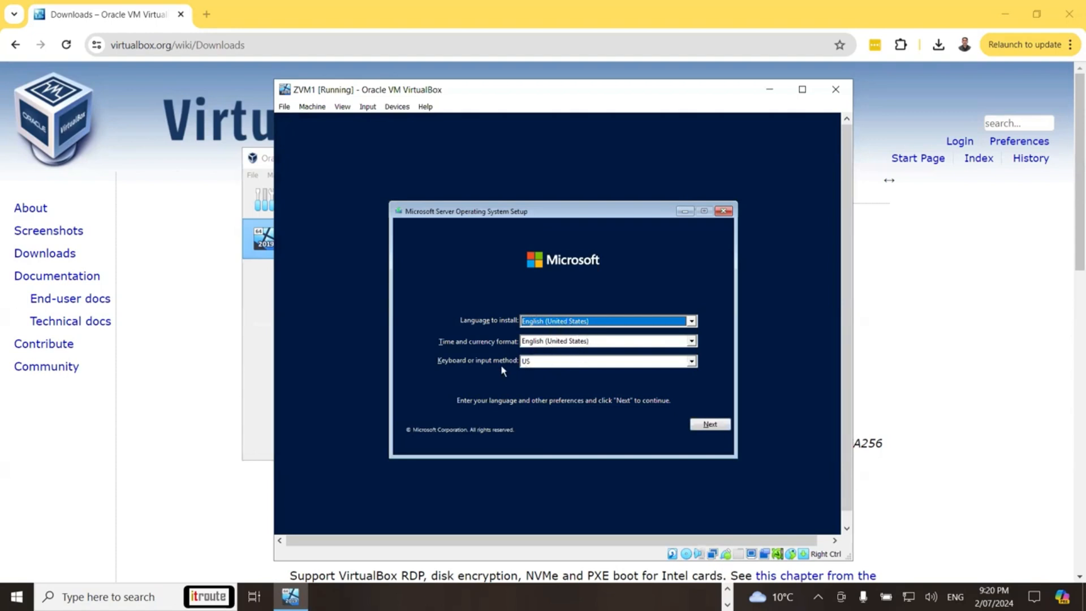
Accept the English language and keyboard settings and start the Windows Server installation.
click(703, 425)
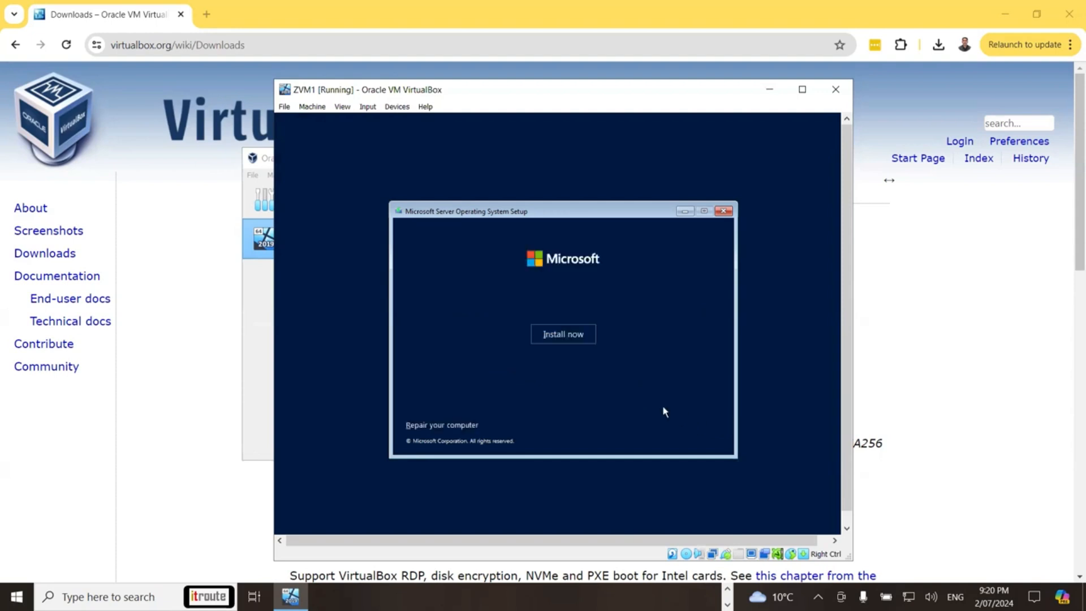
click(576, 341)
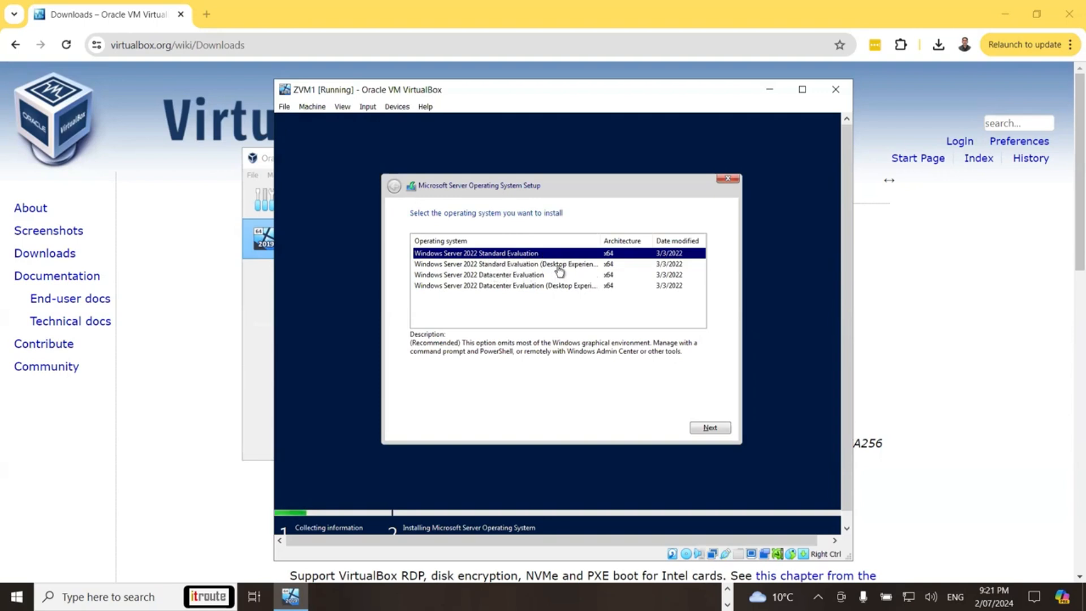
Choose Standard Evaluation (Desktop Experience), accept the licence terms, and select a Custom install.
click(586, 264)
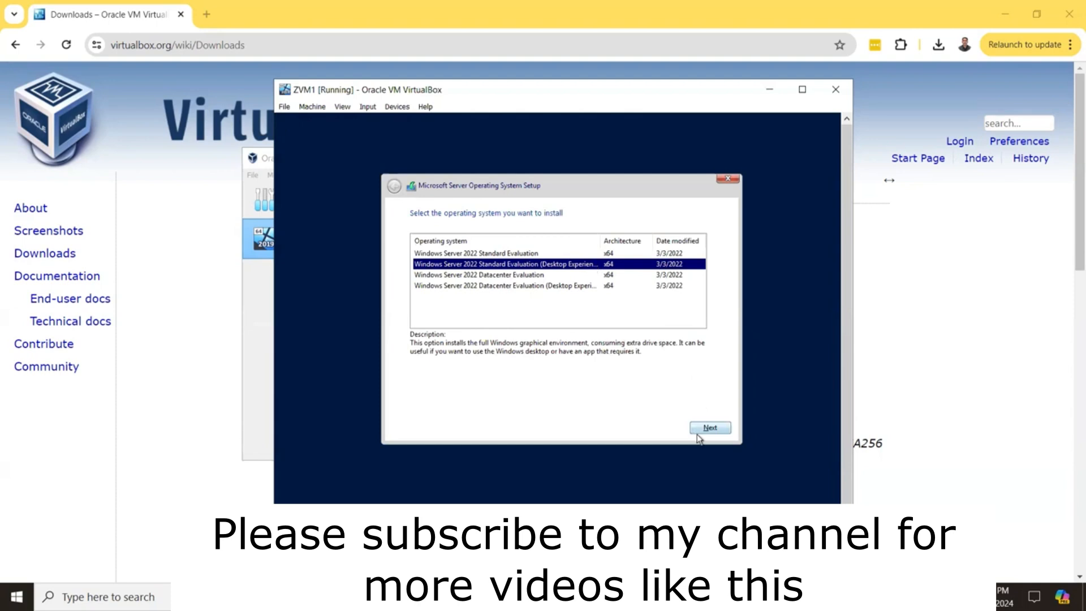
click(710, 428)
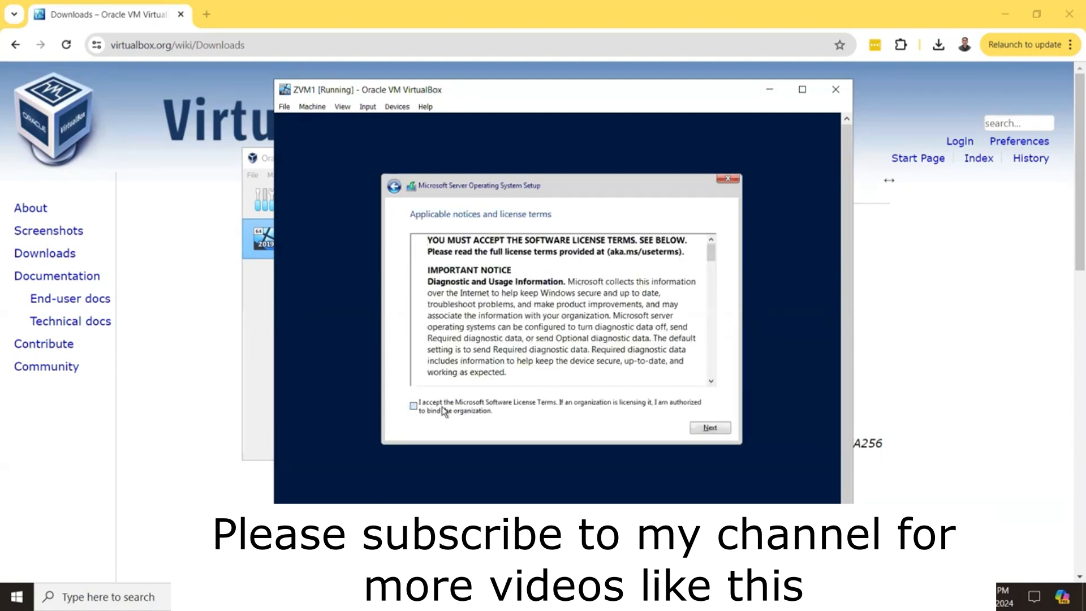
click(708, 428)
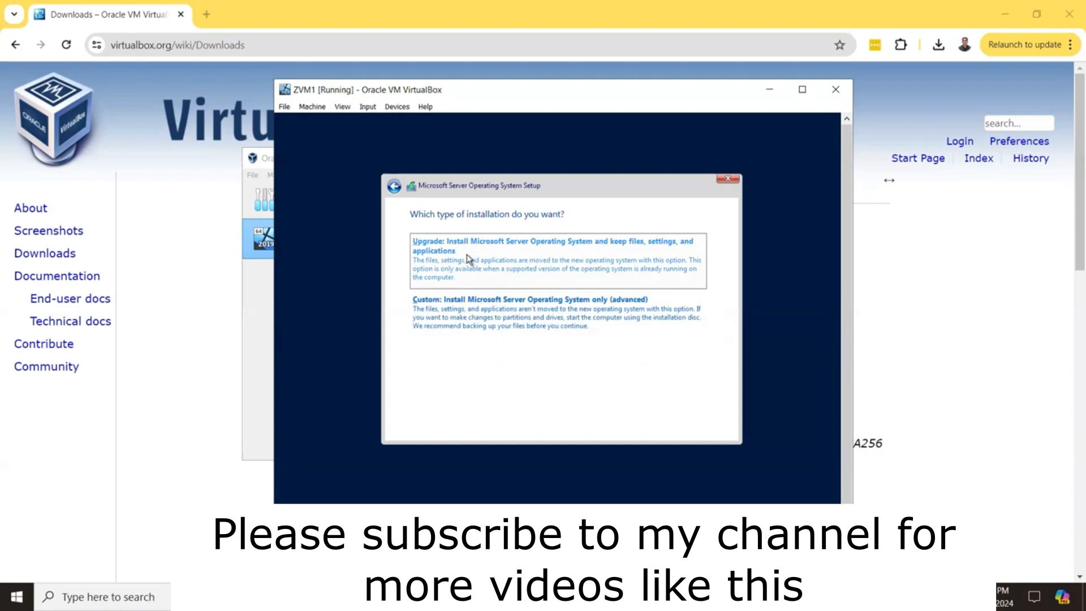
click(490, 313)
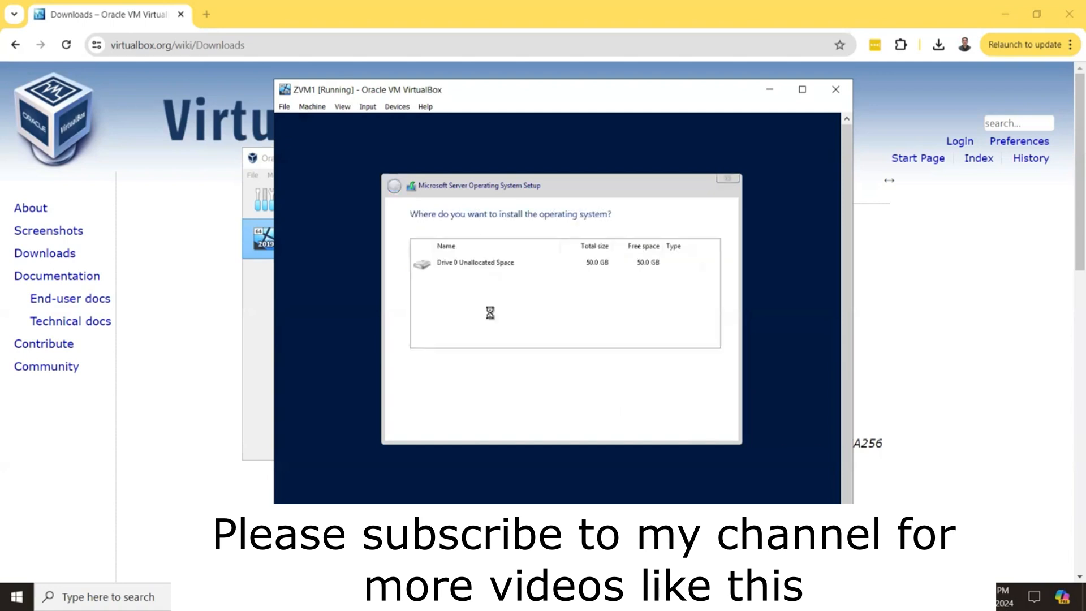
Install Windows Server onto Drive 0's 50 GB unallocated space and wait for it to finish.
click(509, 267)
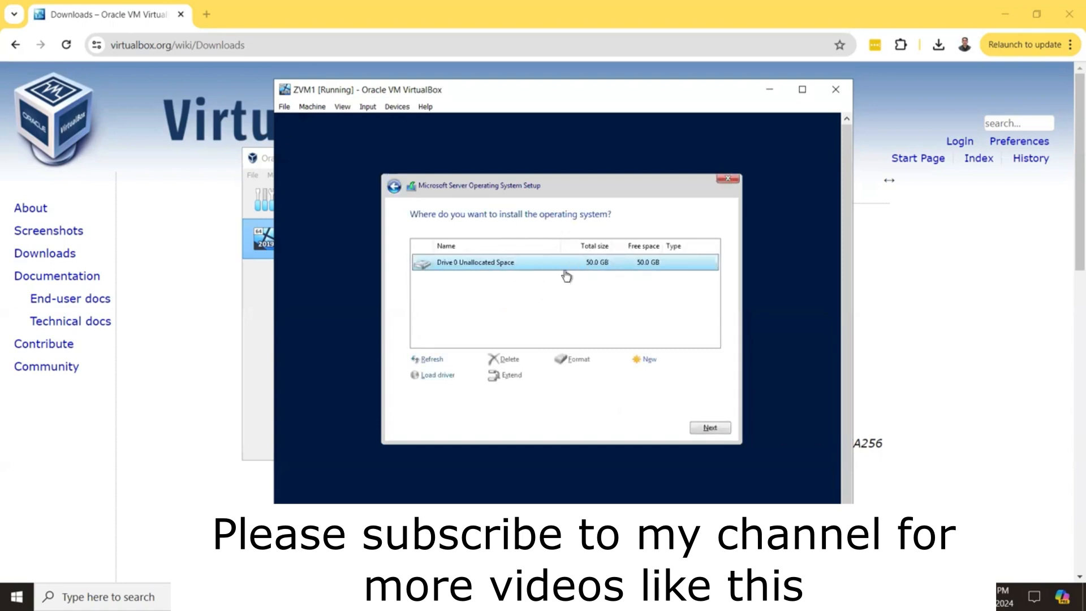
click(710, 432)
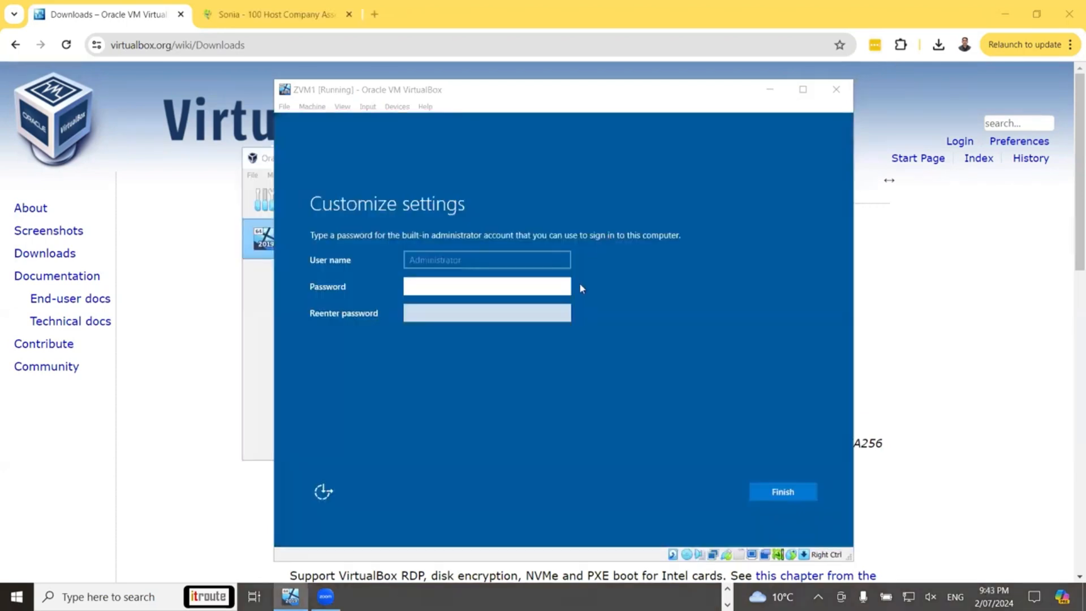
click(475, 288)
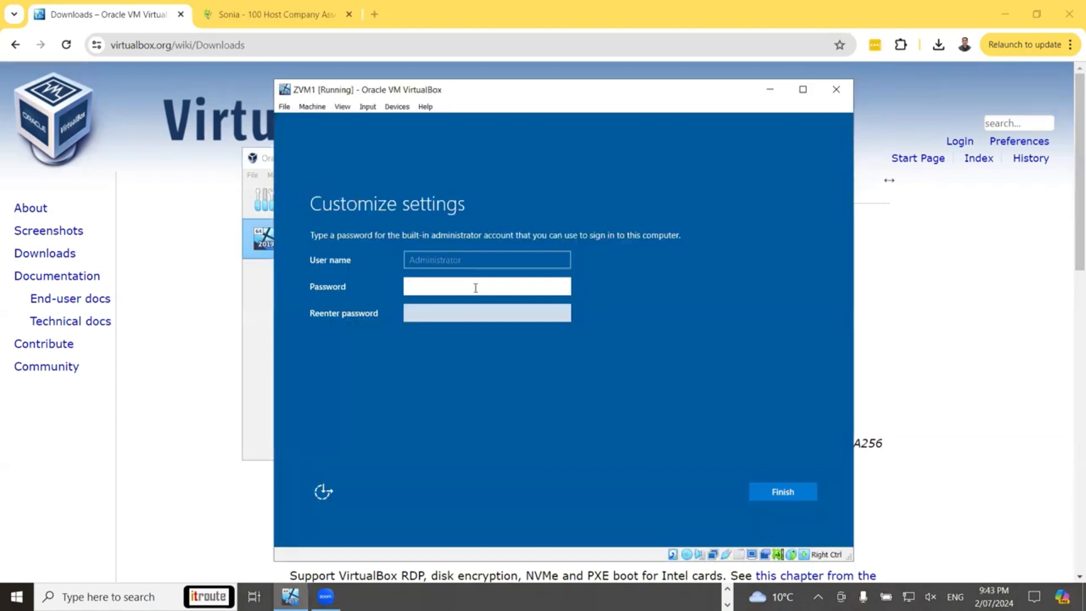
Enter and confirm the built-in Administrator password, then finish setup.
text(P@ssw0rd)
key(Tab)
text(P@ssw0)
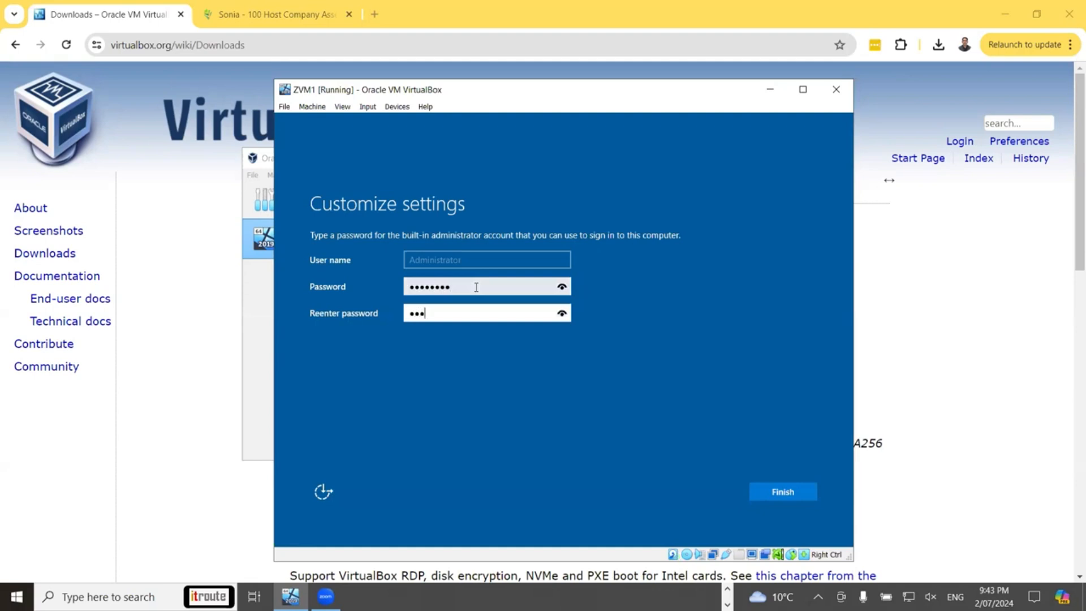
key(Return)
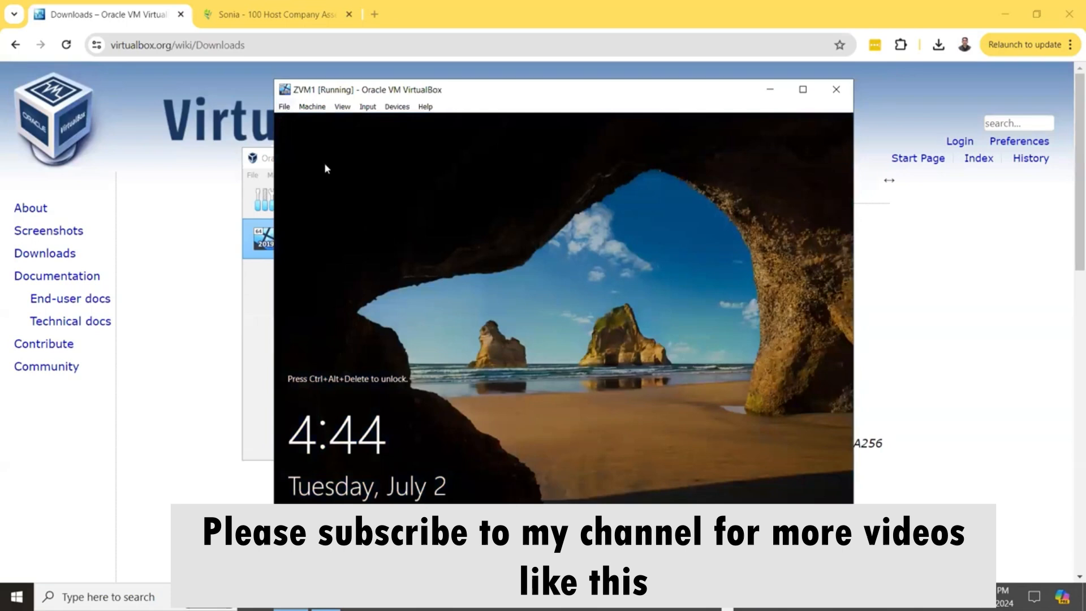
Send Ctrl+Alt+Del and sign in as Administrator with the account password.
key(ctrl+alt+Delete)
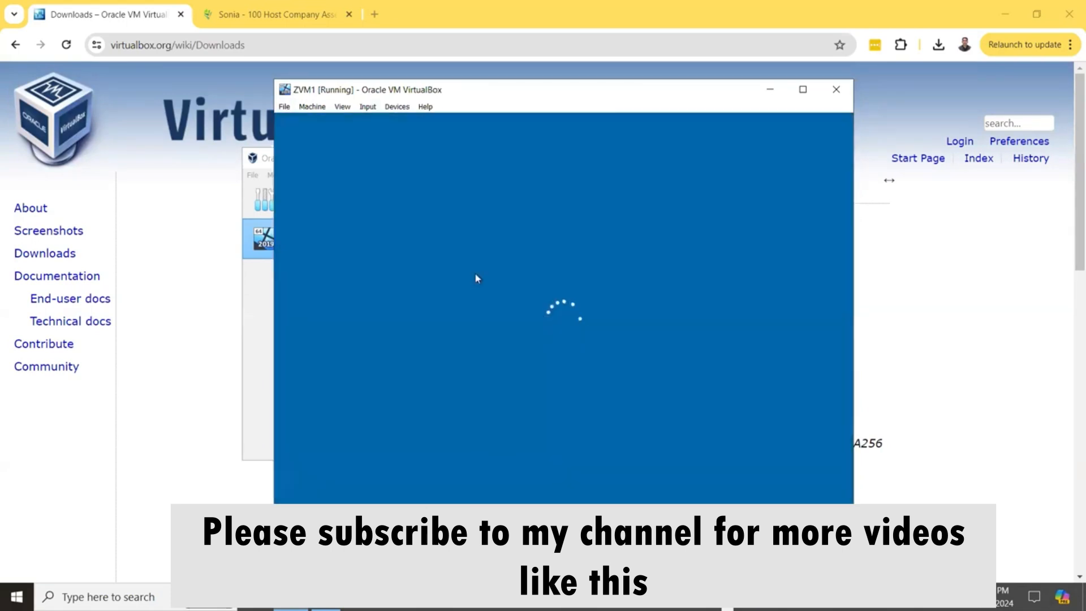
text(•••••••••)
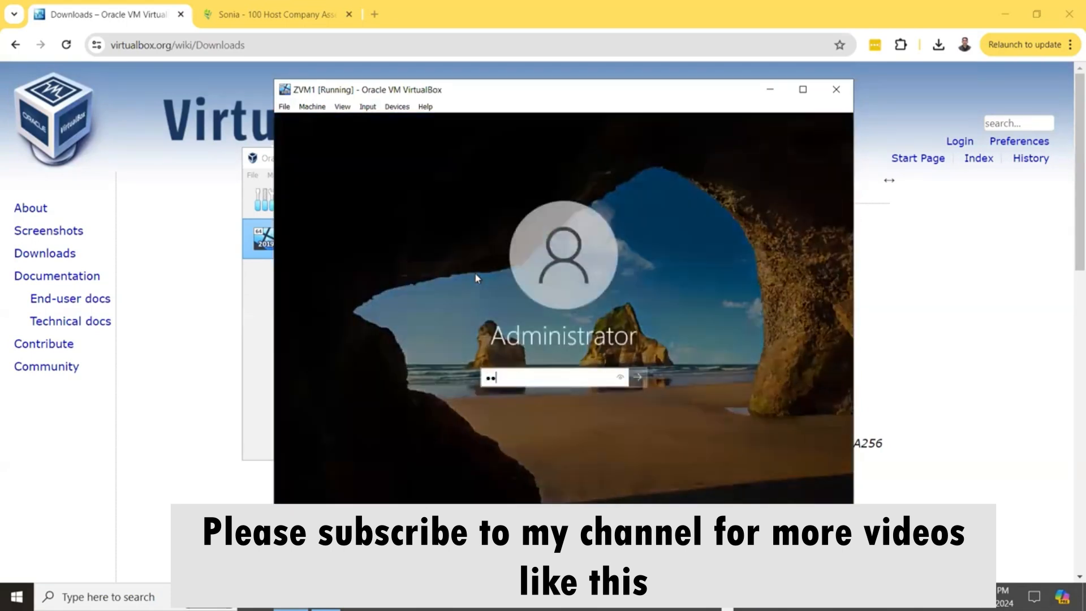
key(Return)
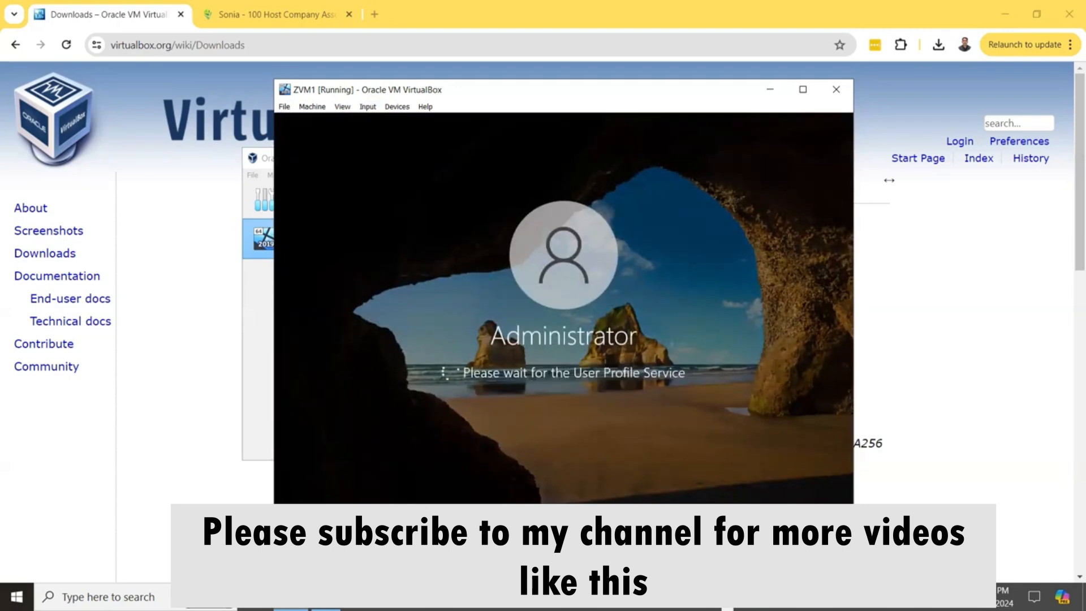
Bring up the Input > Keyboard menu of the VM window.
click(286, 107)
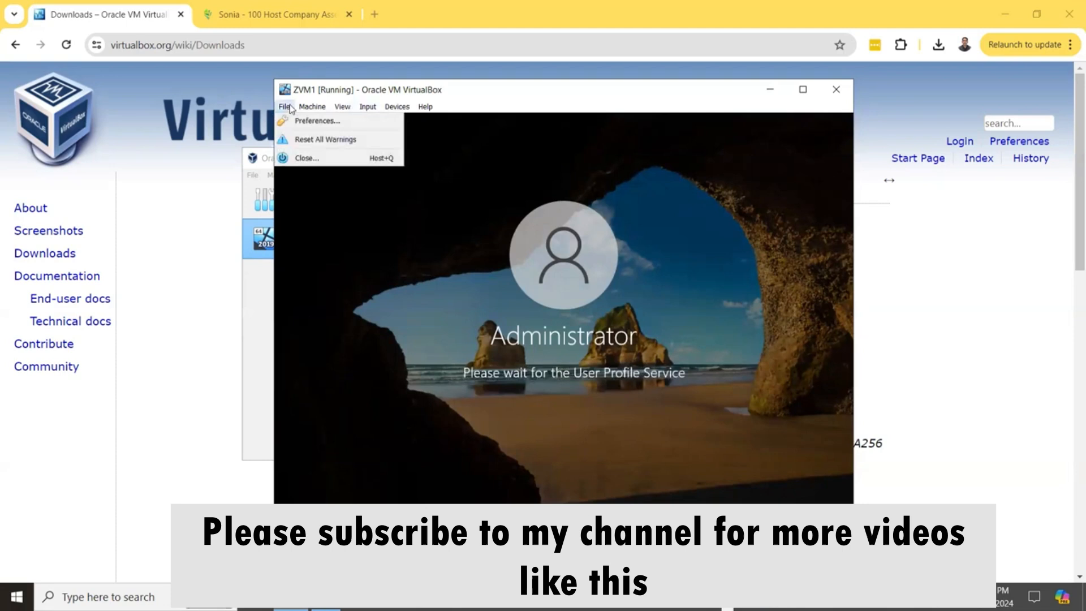
mouse_move(338, 109)
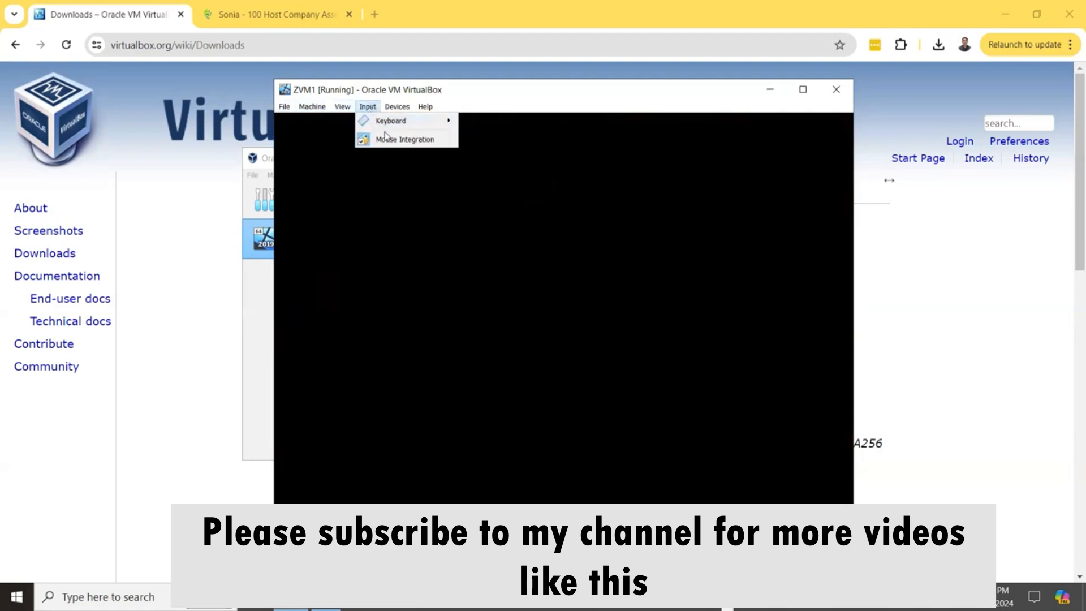
mouse_move(393, 124)
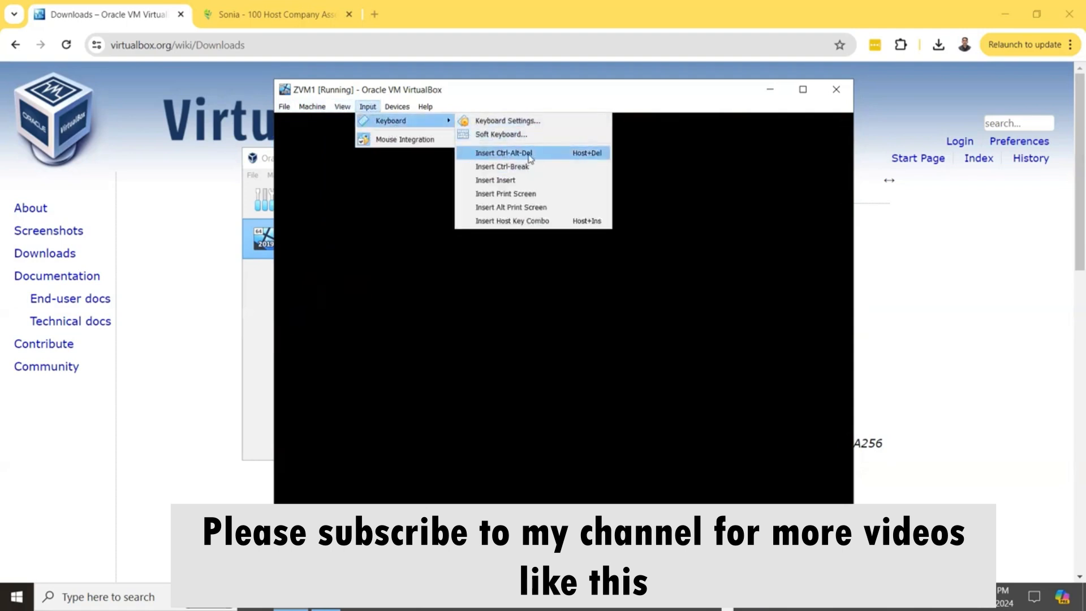